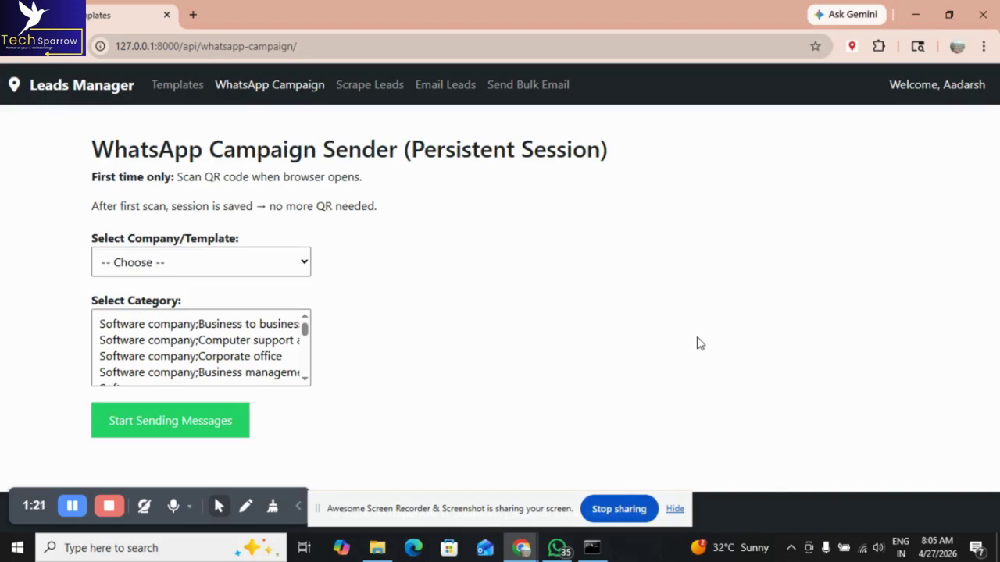
Step: Search Google Maps for "mumbai software company" with the Maps Scraper extension and start auto-extracting the leads
left_click(852, 46)
left_click(507, 155)
key("BackSpace")
key("BackSpace")
key("BackSpace")
key("BackSpace")
key("BackSpace")
key("BackSpace")
key("BackSpace")
key("BackSpace")
key("BackSpace")
key("BackSpace")
key("BackSpace")
key("BackSpace")
key("BackSpace")
key("BackSpace")
key("BackSpace")
key("BackSpace")
key("BackSpace")
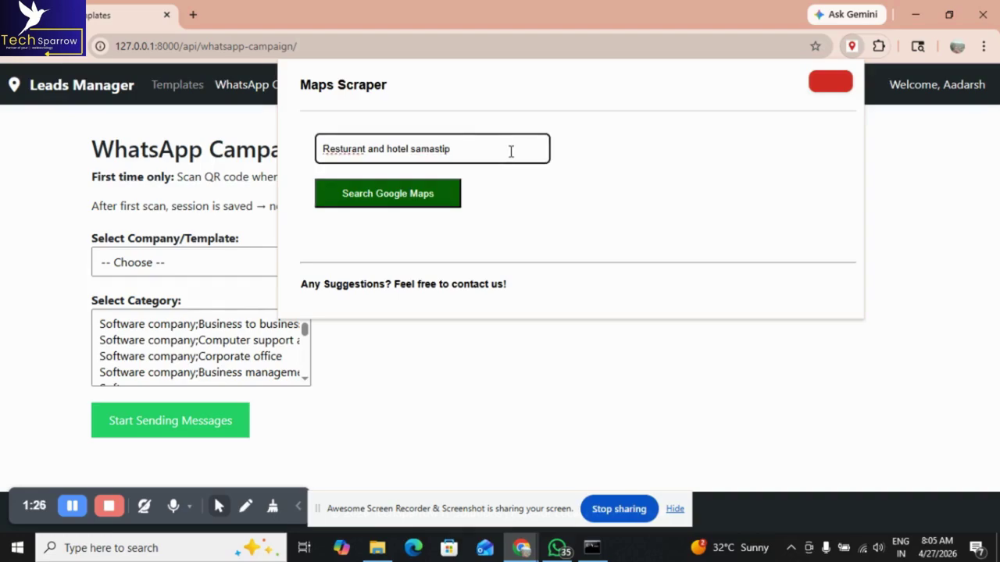
key("BackSpace")
key("BackSpace")
key("BackSpace")
key("BackSpace")
key("BackSpace")
key("BackSpace")
key("BackSpace")
key("BackSpace")
key("BackSpace")
key("BackSpace")
key("BackSpace")
key("BackSpace")
key("BackSpace")
type("m")
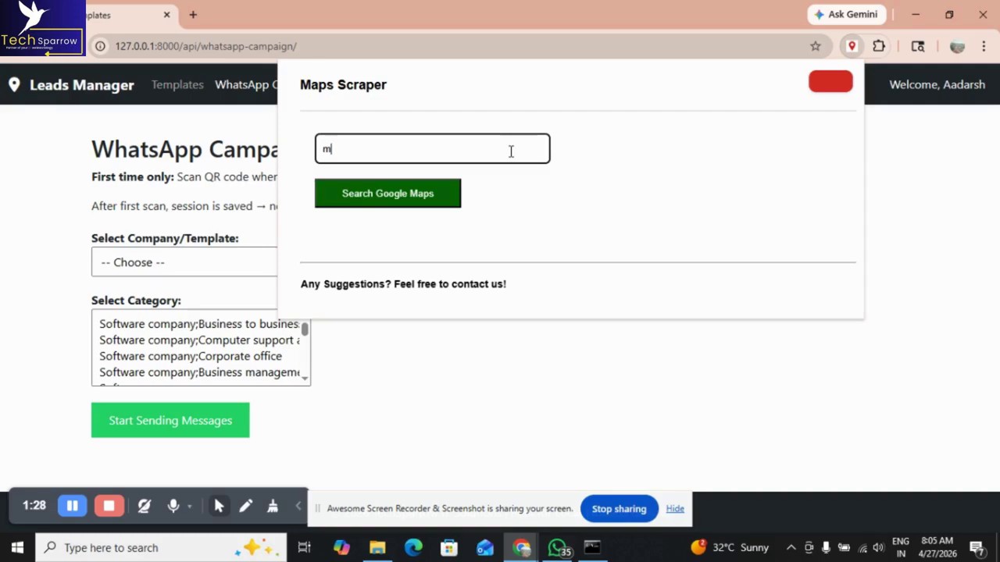
type("umbai software company")
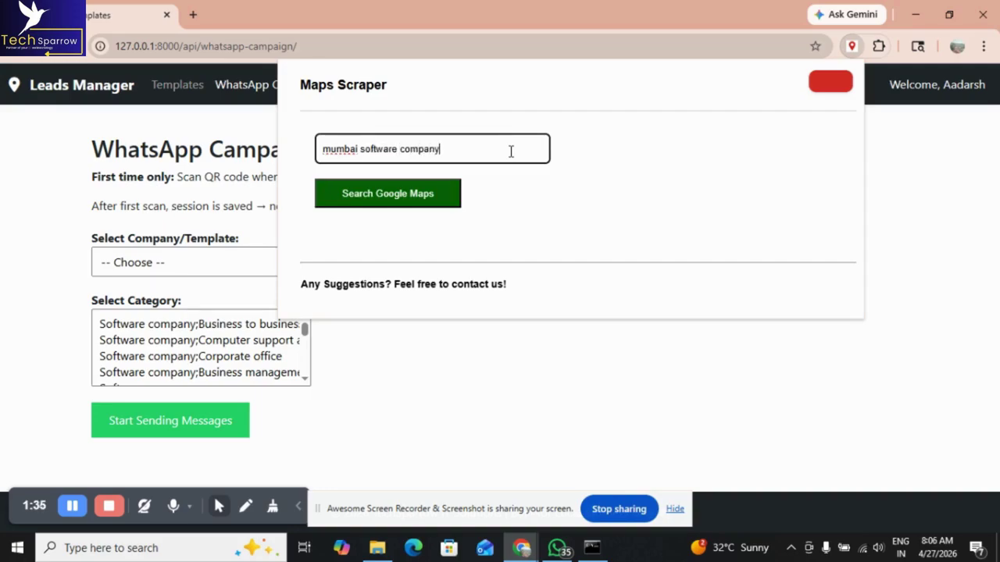
left_click(364, 201)
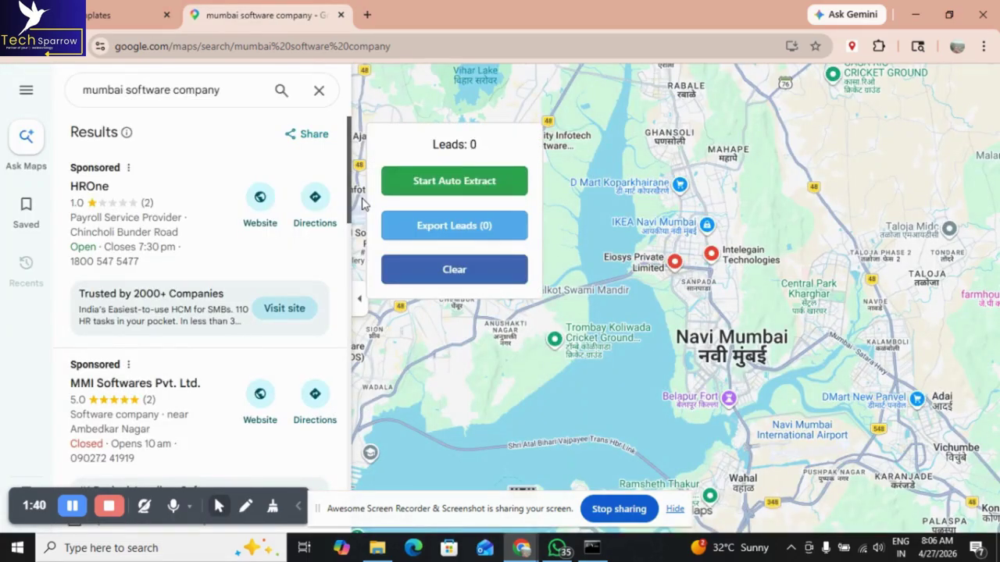
left_click(470, 186)
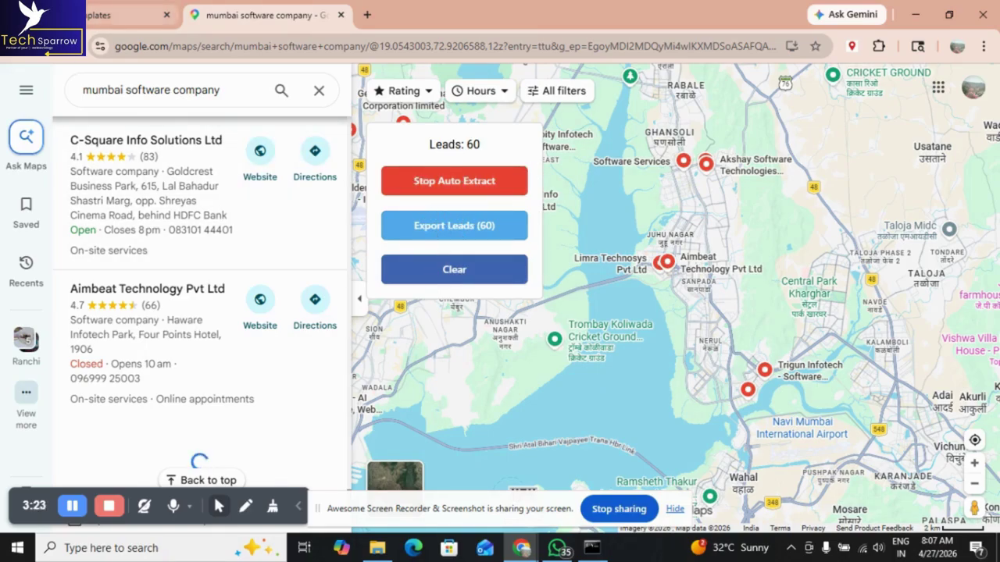
Step: Return to Leads Manager and open the Techsparrow Software Solution template for editing
left_click(59, 15)
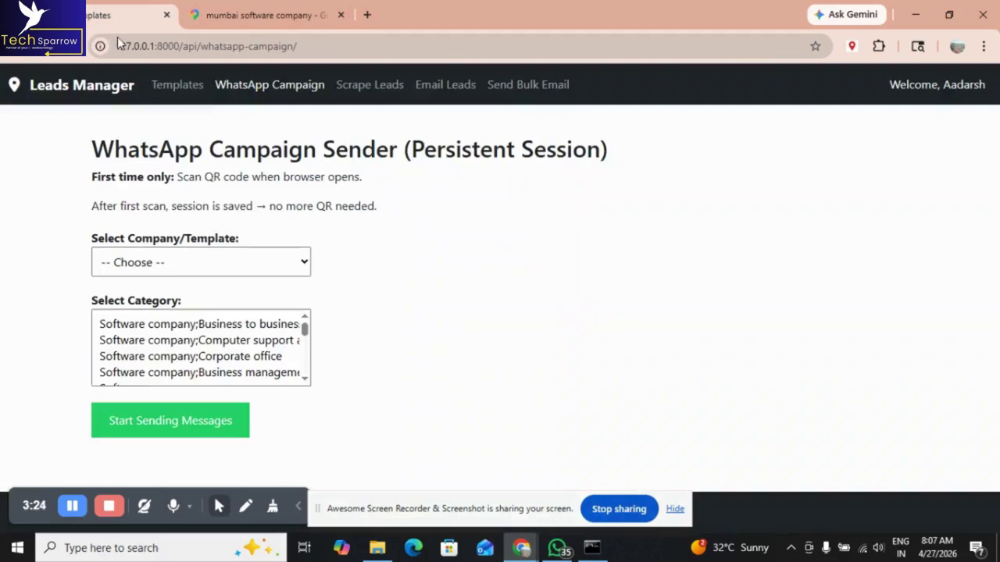
left_click(168, 86)
scroll(238, 260, "down", 2)
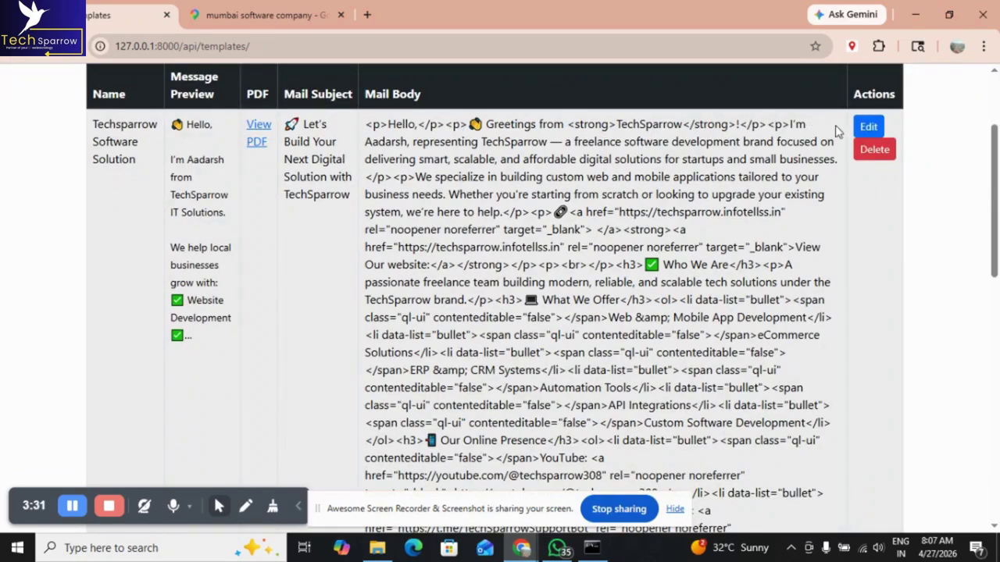
left_click(868, 128)
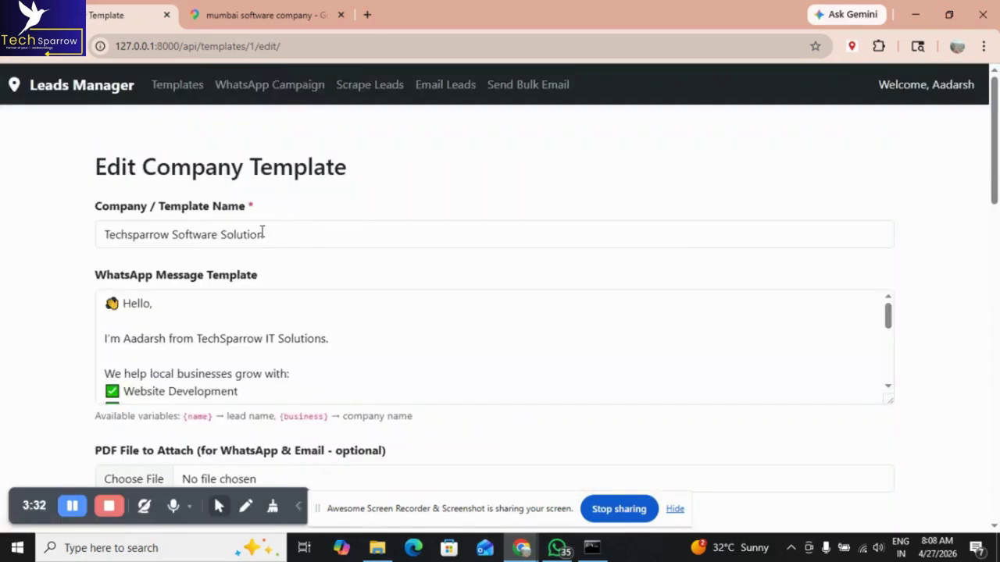
Step: Examine the template's name, the full WhatsApp message text and the PDF attachment setting
scroll(326, 206, "down", 1)
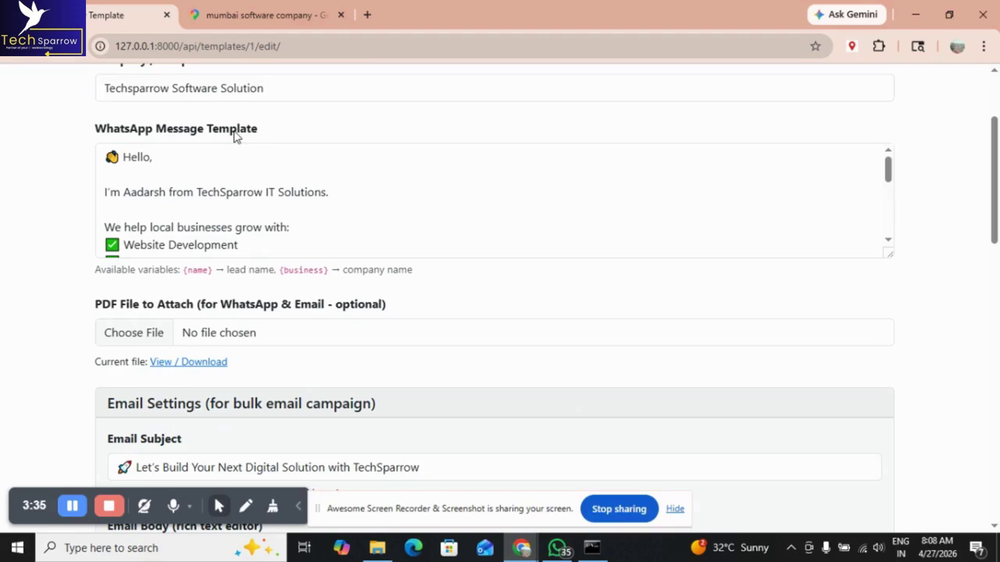
scroll(244, 121, "up", 3)
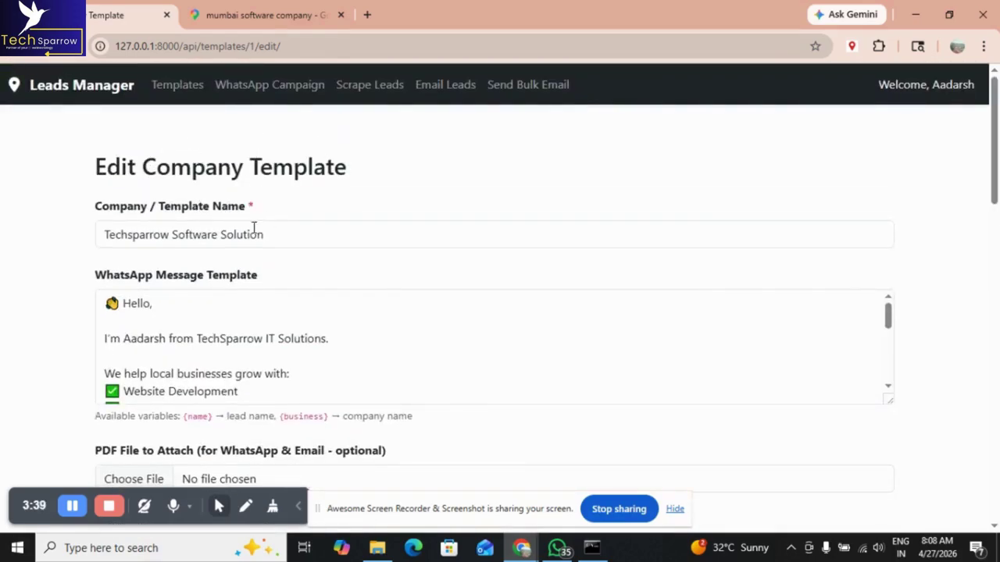
scroll(270, 224, "down", 1)
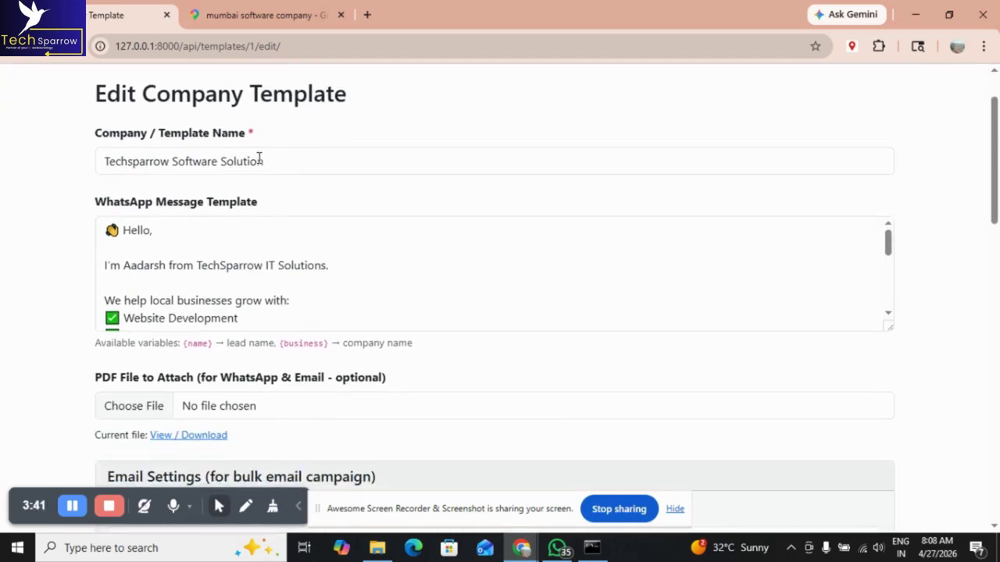
scroll(285, 211, "down", 2)
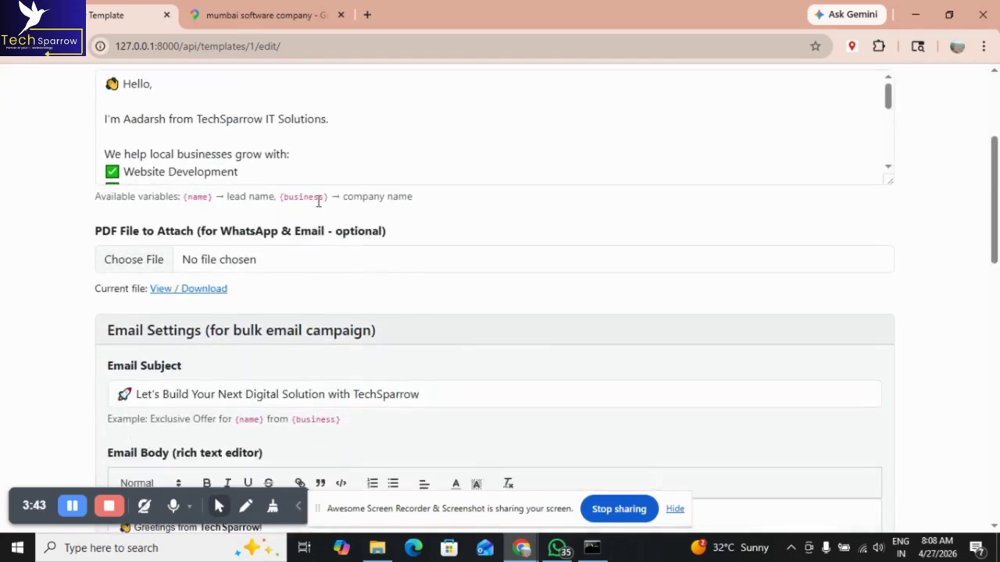
scroll(357, 170, "up", 1)
left_click(348, 207)
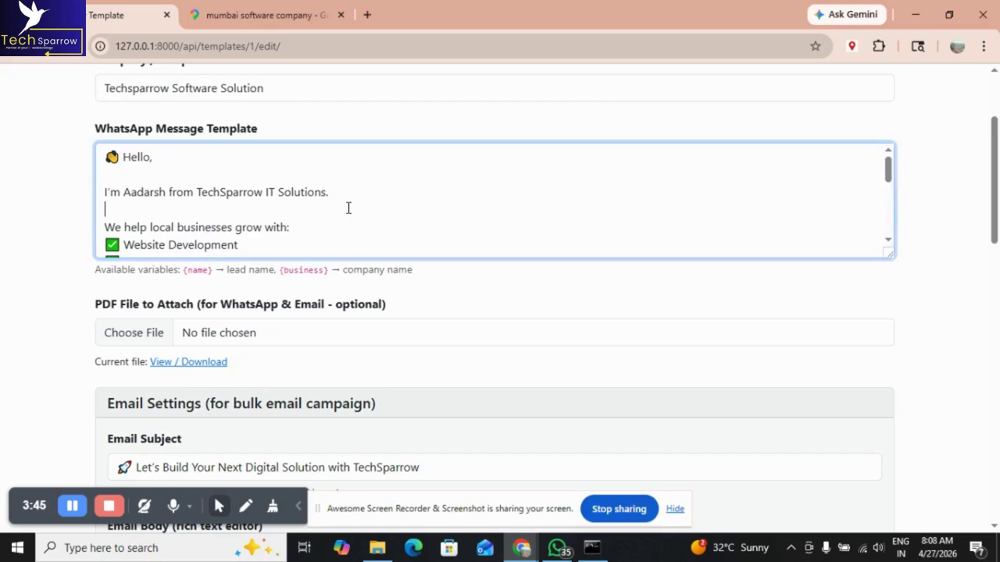
scroll(349, 208, "down", 5)
scroll(349, 208, "up", 1)
scroll(348, 208, "up", 3)
scroll(349, 208, "down", 2)
left_click_drag(346, 218, 165, 216)
left_click(401, 179)
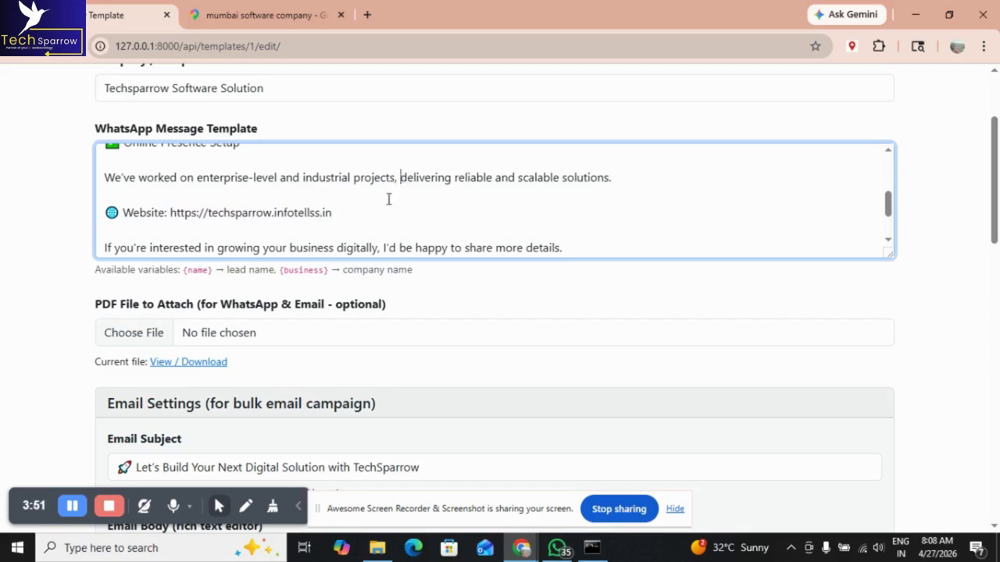
scroll(370, 219, "down", 3)
scroll(302, 267, "down", 2)
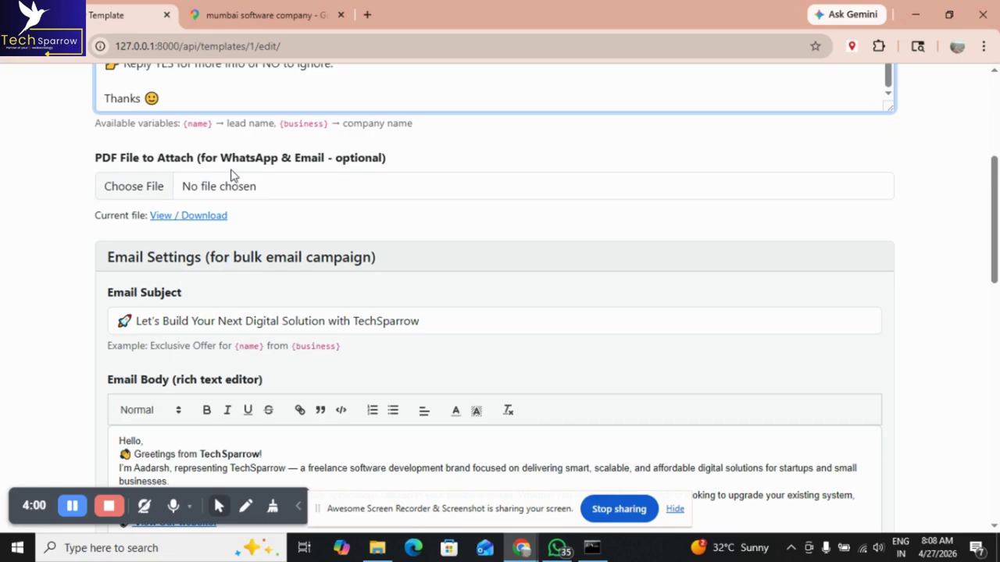
scroll(339, 230, "up", 2)
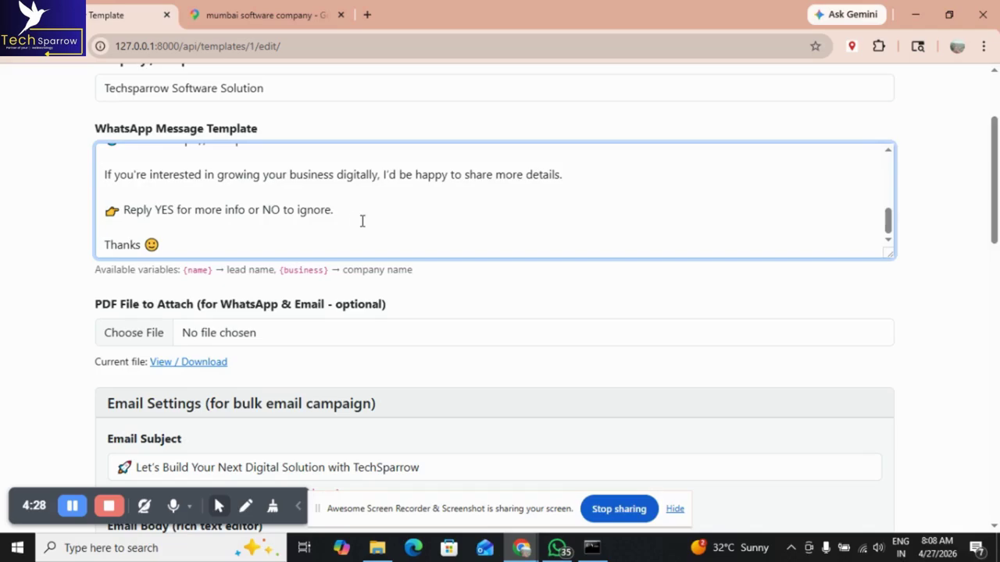
Step: Review the template's bulk email settings, reading the email subject and the whole email body
scroll(333, 265, "down", 2)
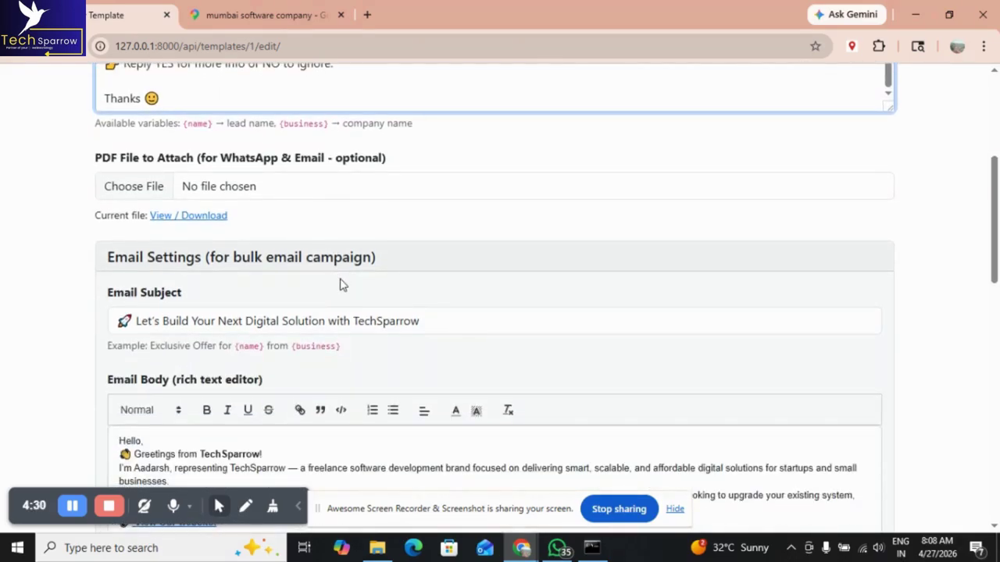
scroll(258, 262, "down", 1)
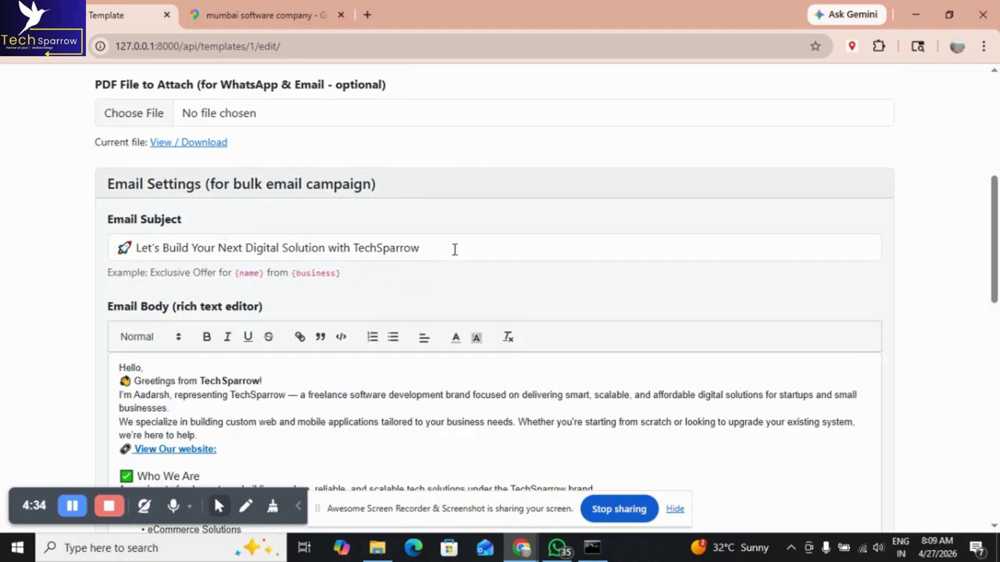
scroll(453, 252, "down", 4)
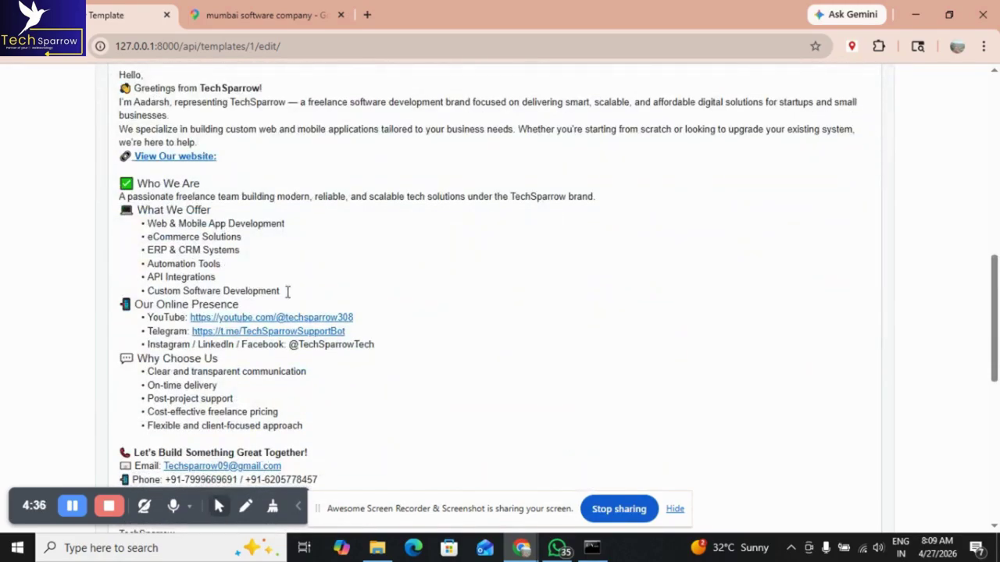
scroll(277, 214, "down", 2)
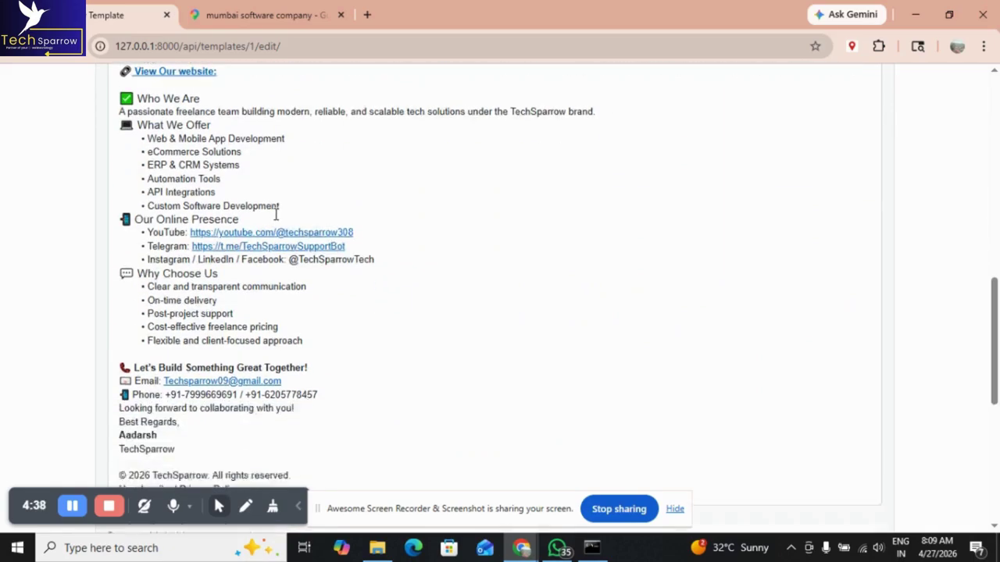
scroll(284, 225, "up", 3)
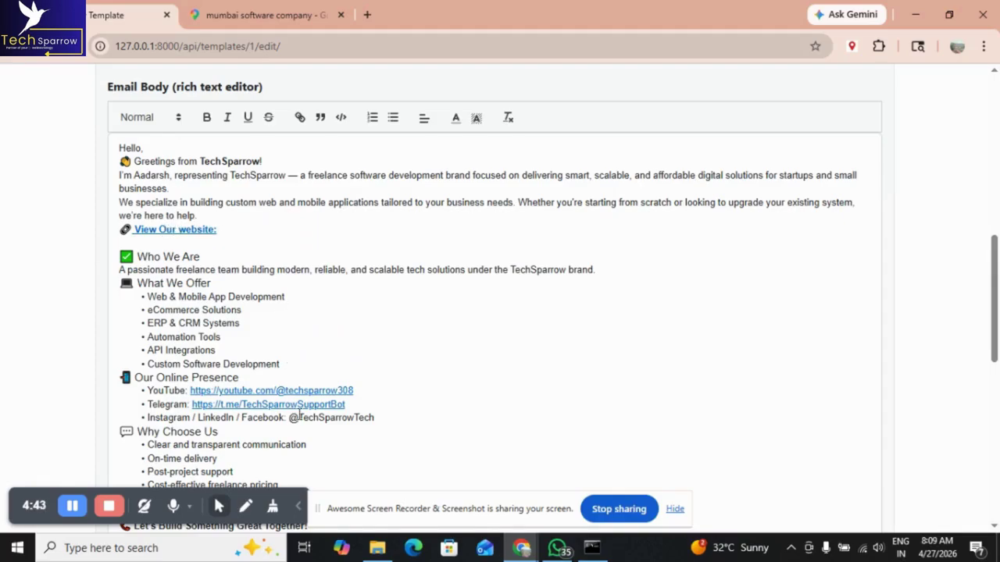
scroll(324, 395, "down", 2)
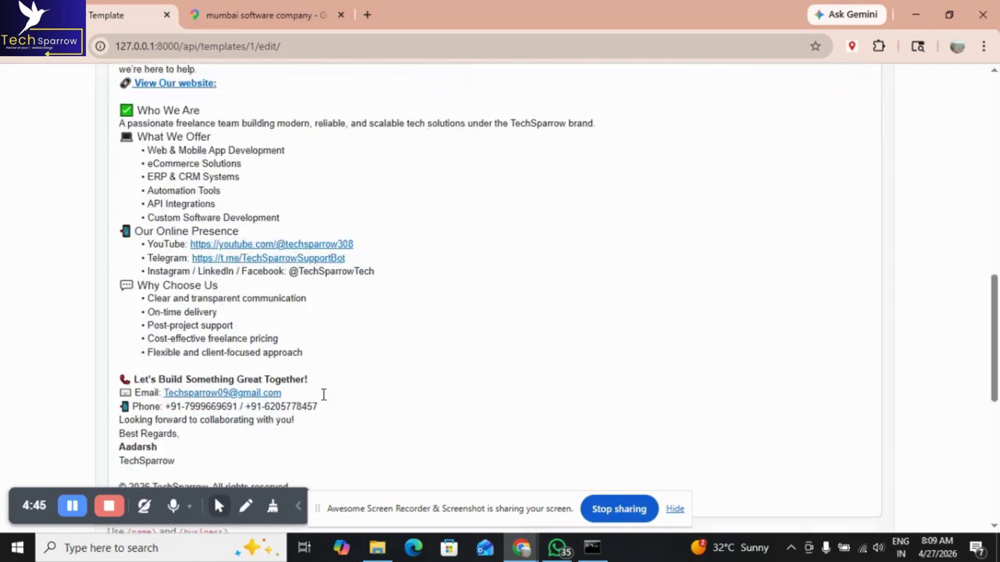
scroll(324, 395, "down", 2)
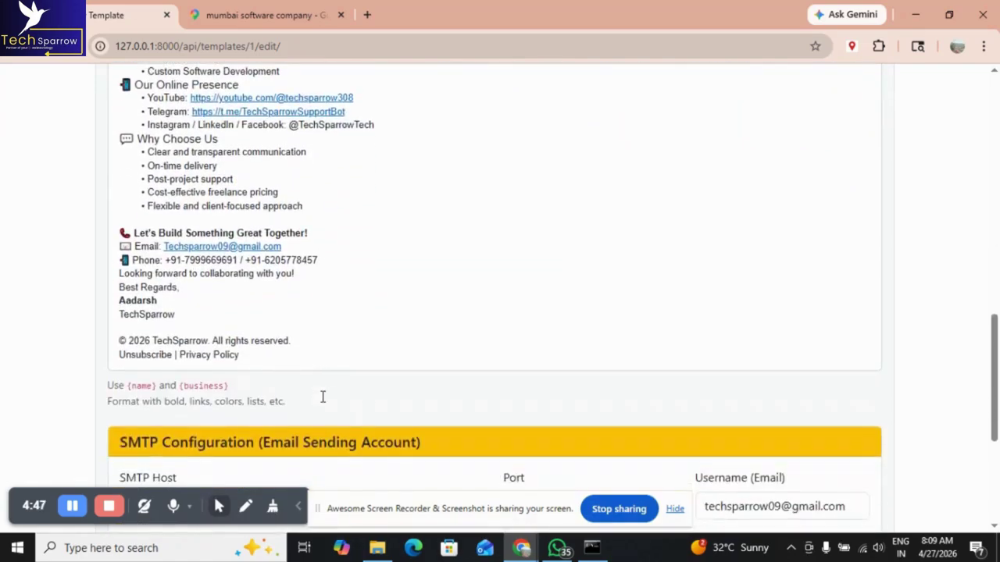
scroll(323, 399, "up", 6)
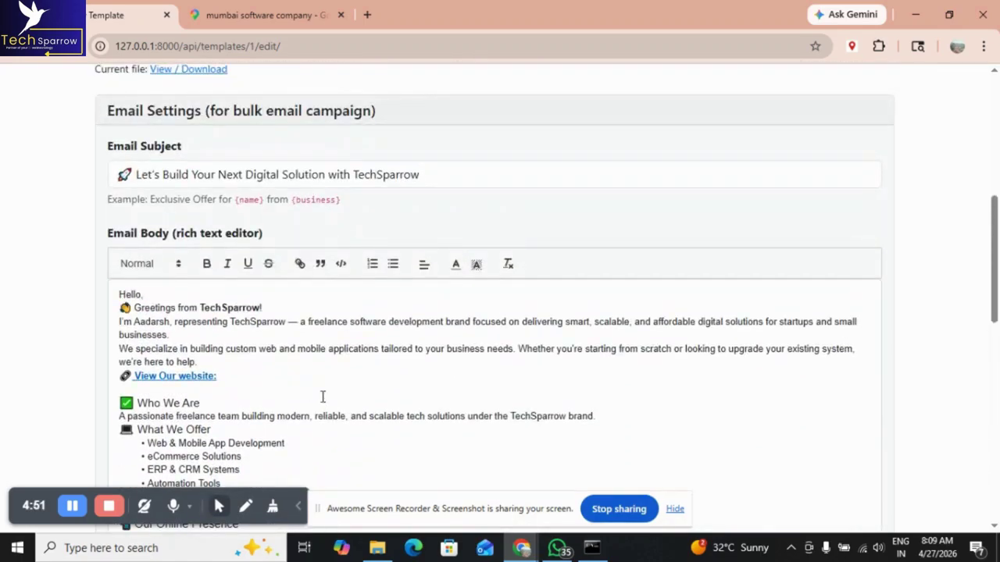
scroll(322, 397, "up", 4)
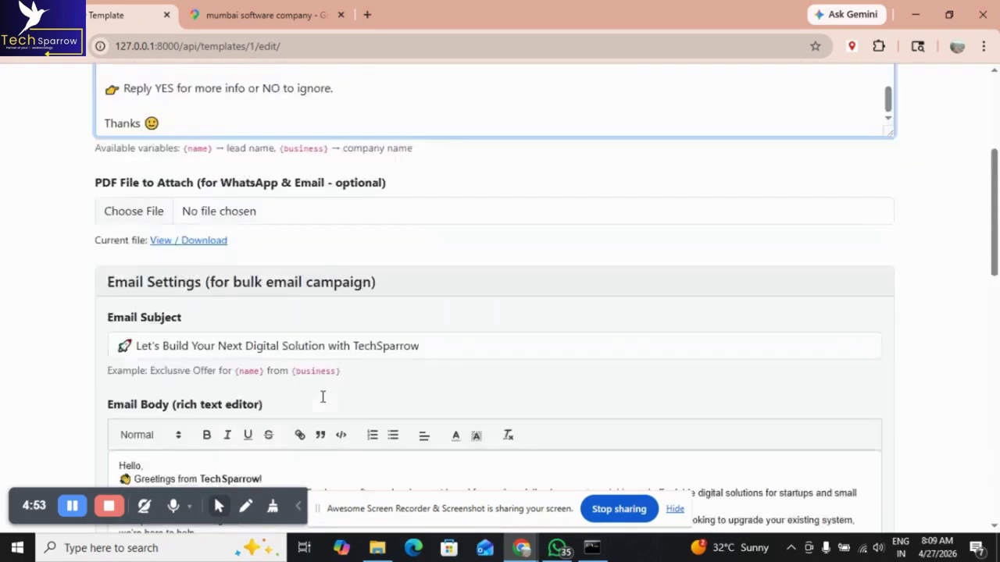
Step: Reread the WhatsApp message template from its greeting to its closing reply instructions
scroll(311, 221, "up", 5)
scroll(311, 220, "down", 3)
scroll(310, 220, "down", 3)
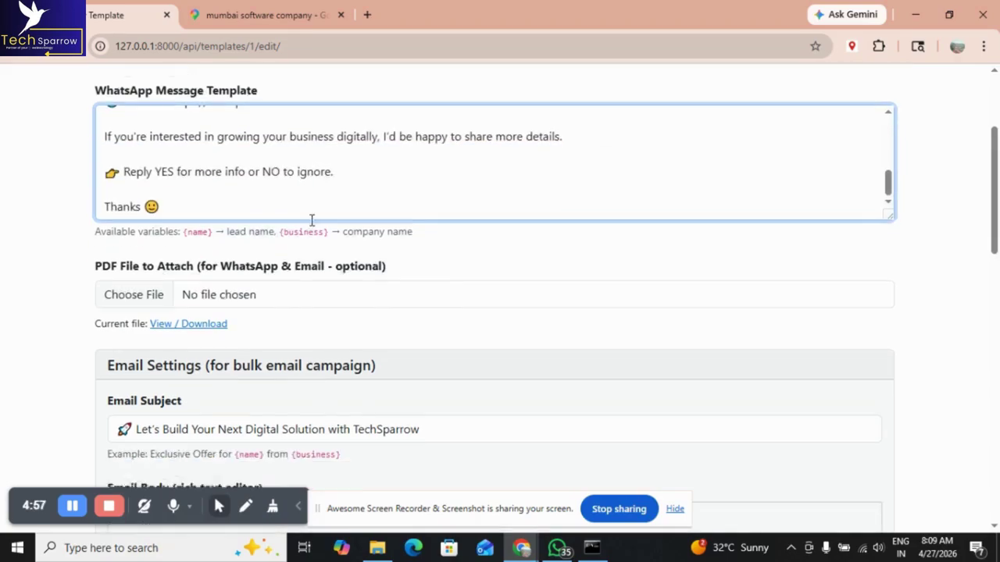
scroll(313, 226, "up", 1)
scroll(311, 223, "up", 2)
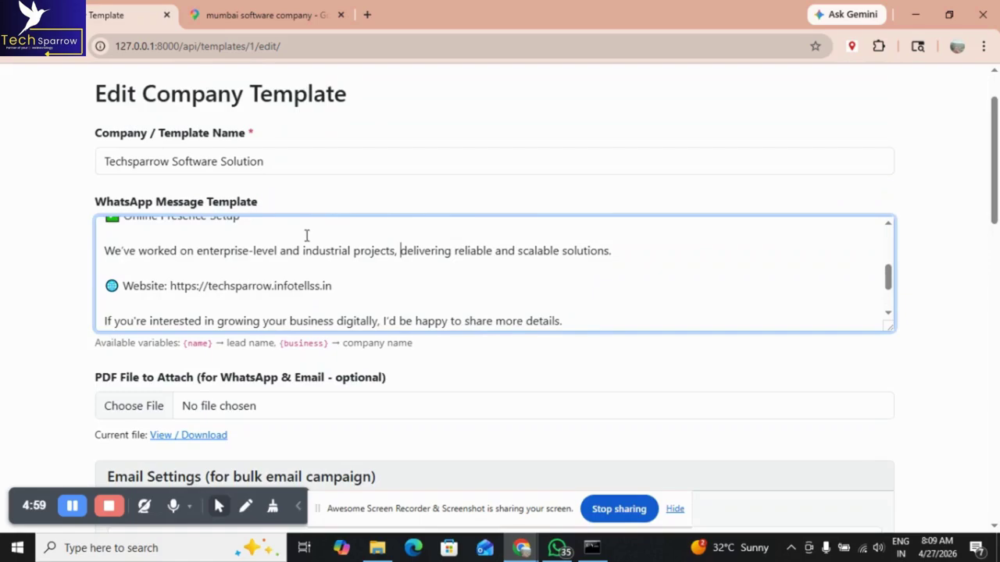
scroll(304, 266, "up", 5)
scroll(305, 266, "down", 4)
scroll(304, 265, "down", 2)
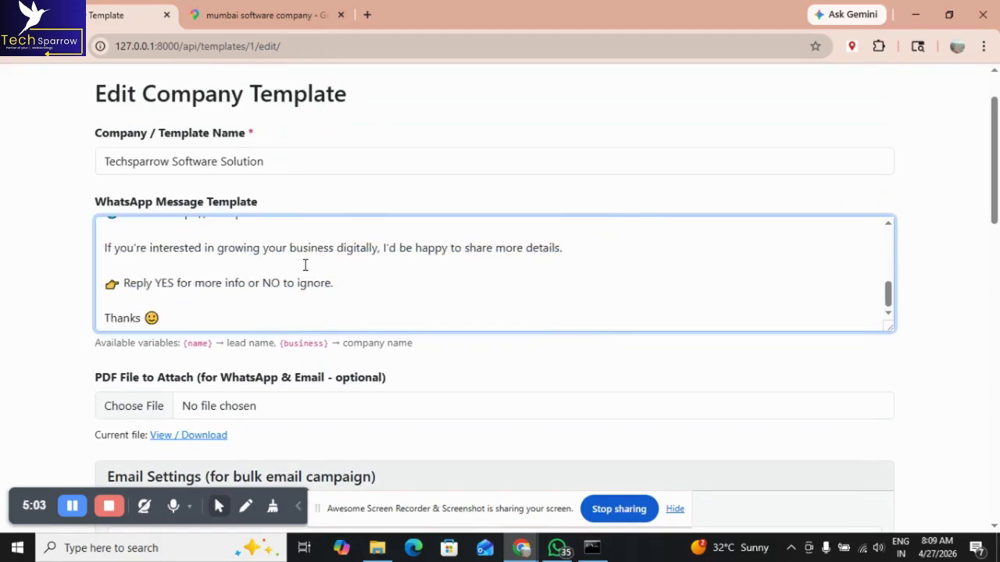
scroll(364, 274, "up", 5)
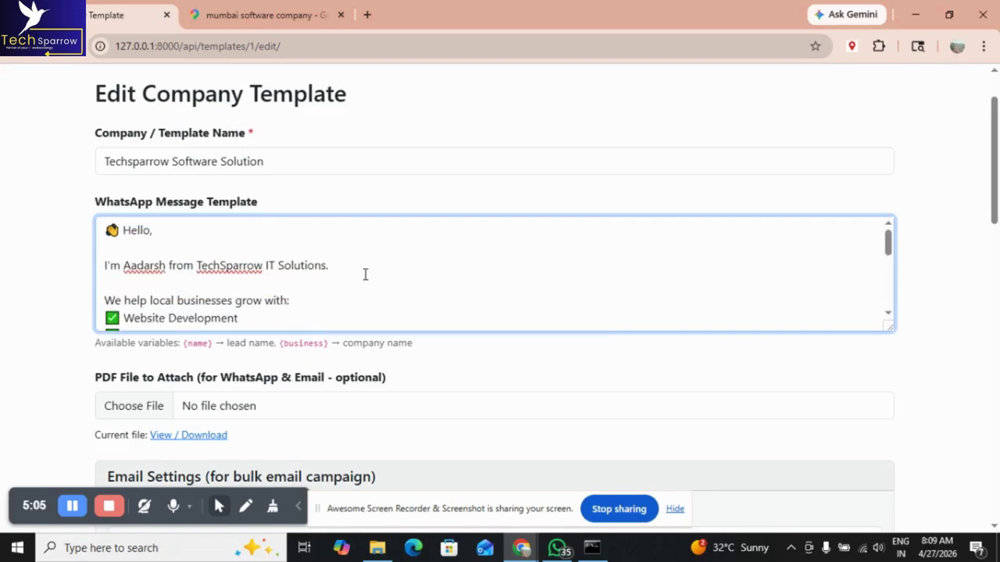
scroll(364, 274, "down", 6)
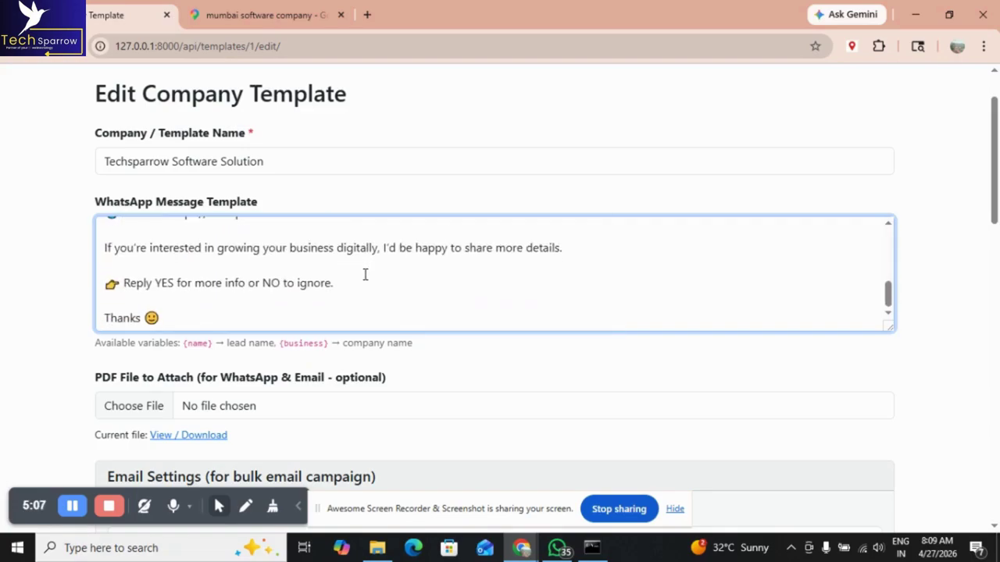
scroll(365, 274, "up", 2)
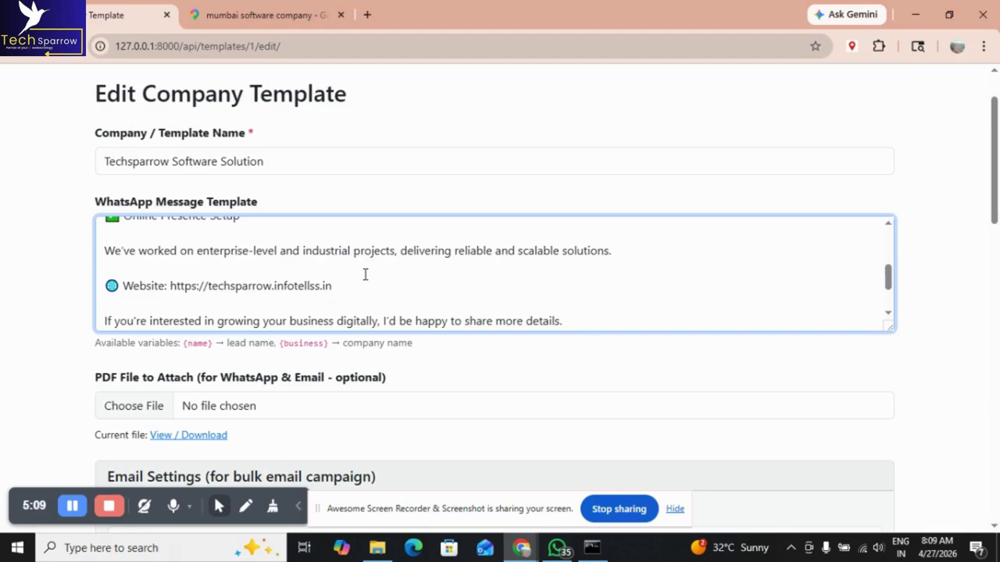
scroll(364, 273, "down", 2)
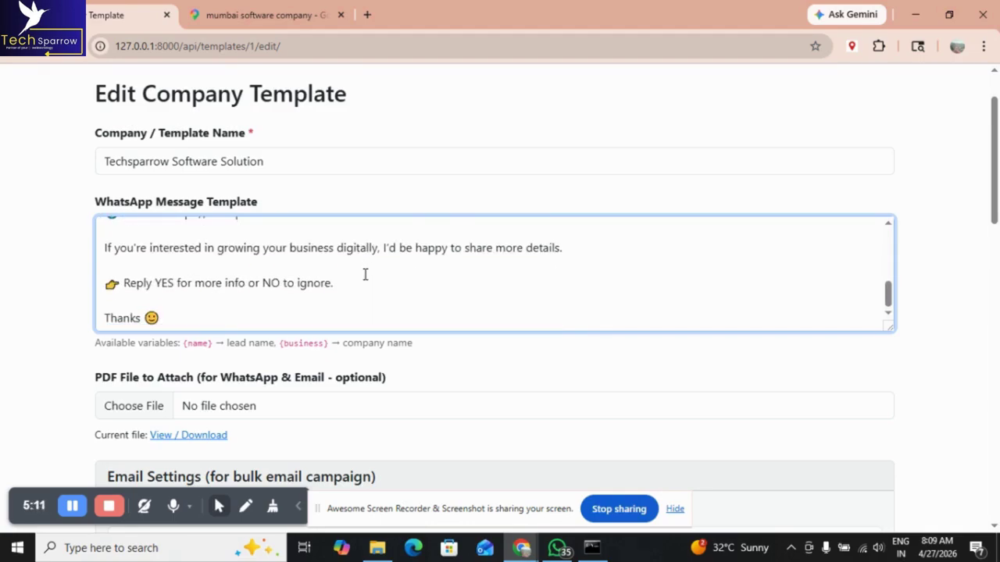
Step: Look through the email body again and examine the SMTP configuration of the sending account
scroll(822, 292, "down", 4)
scroll(822, 291, "down", 6)
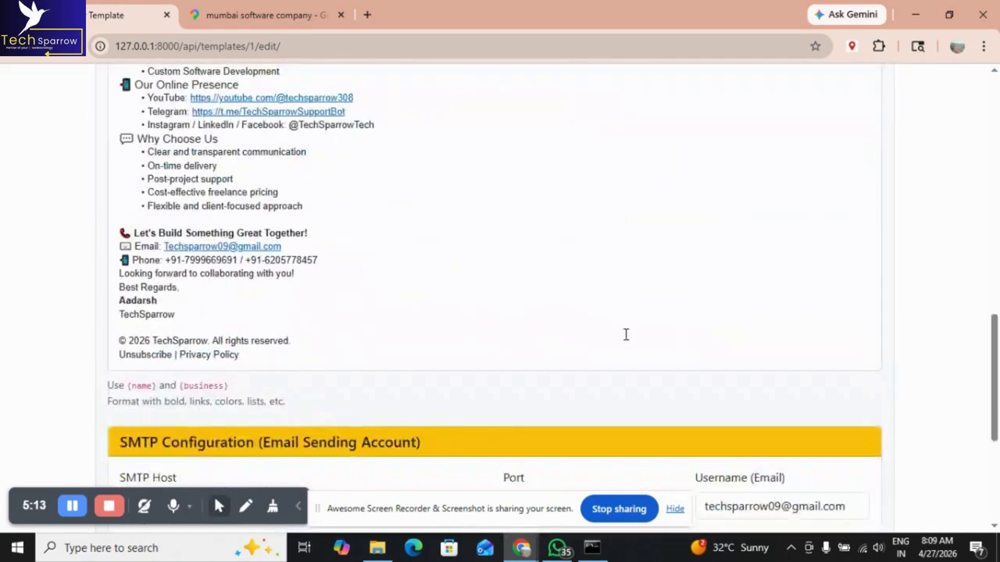
scroll(444, 328, "up", 4)
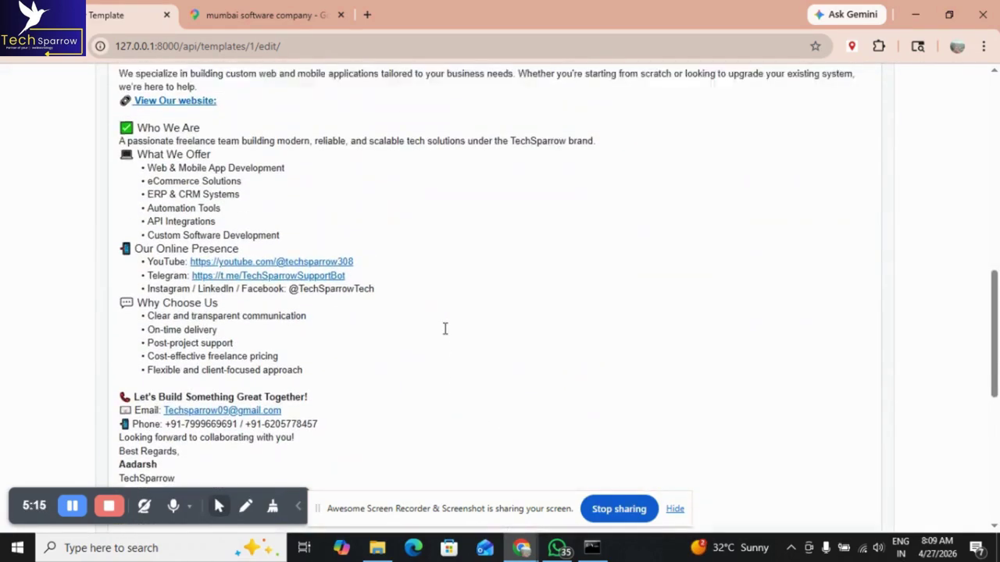
scroll(445, 328, "up", 5)
scroll(445, 330, "down", 10)
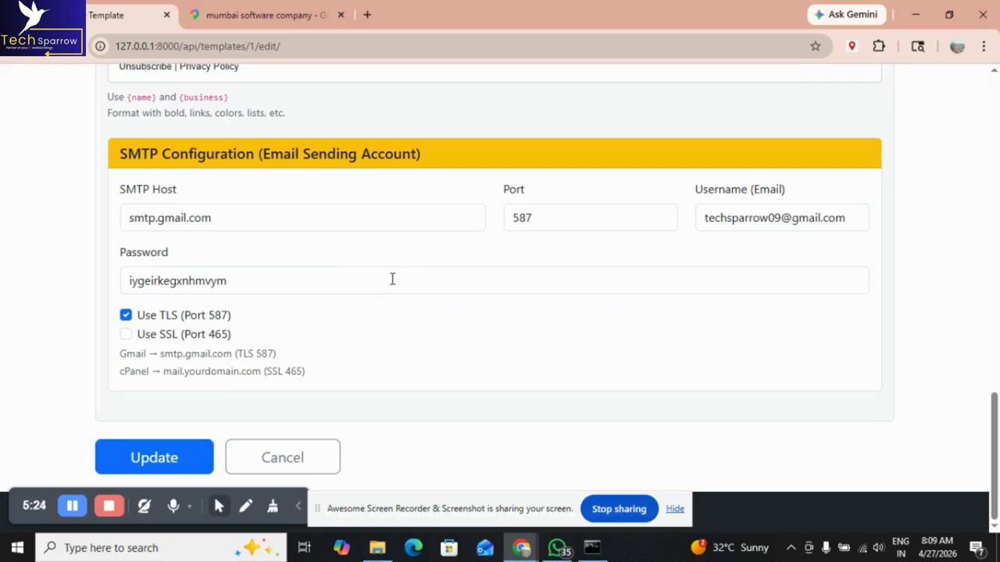
Step: Return to the Google Maps search for mumbai software company and export the extracted leads
scroll(508, 265, "up", 20)
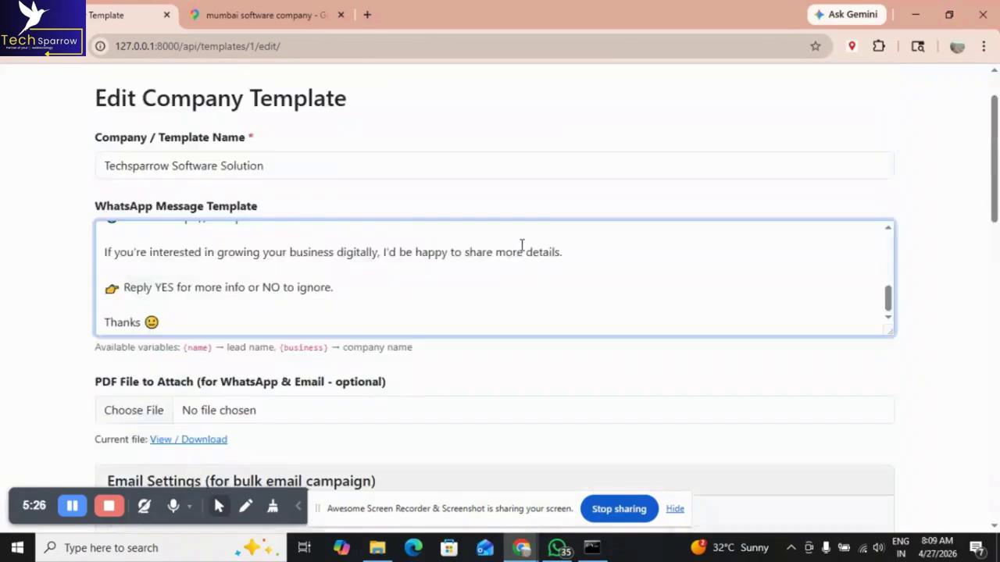
scroll(820, 134, "up", 1)
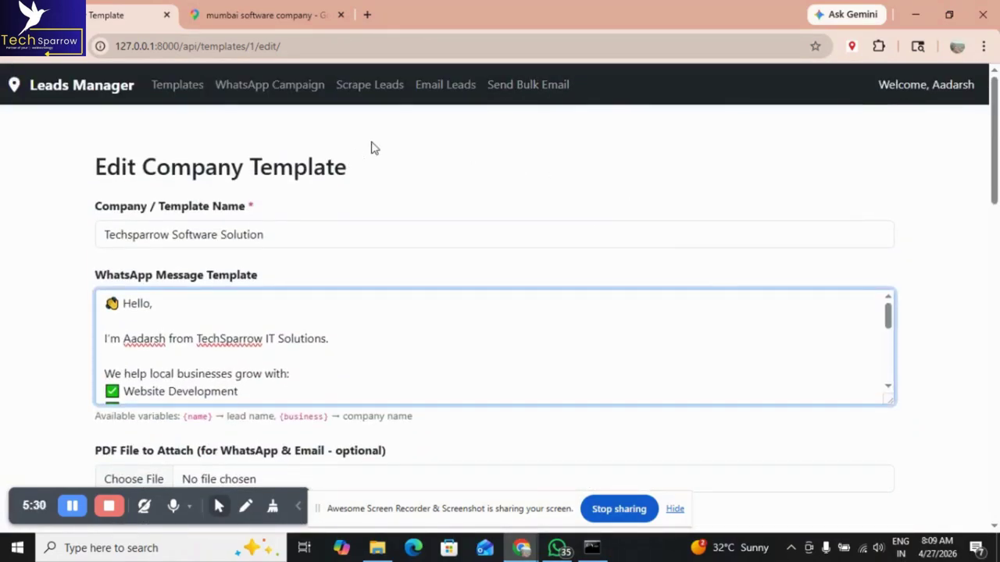
left_click(234, 14)
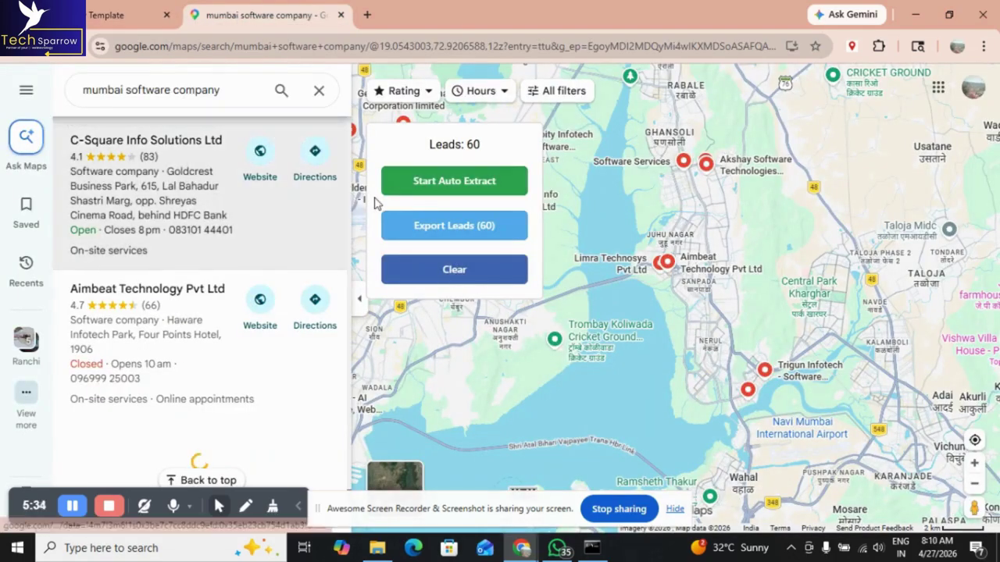
left_click(447, 227)
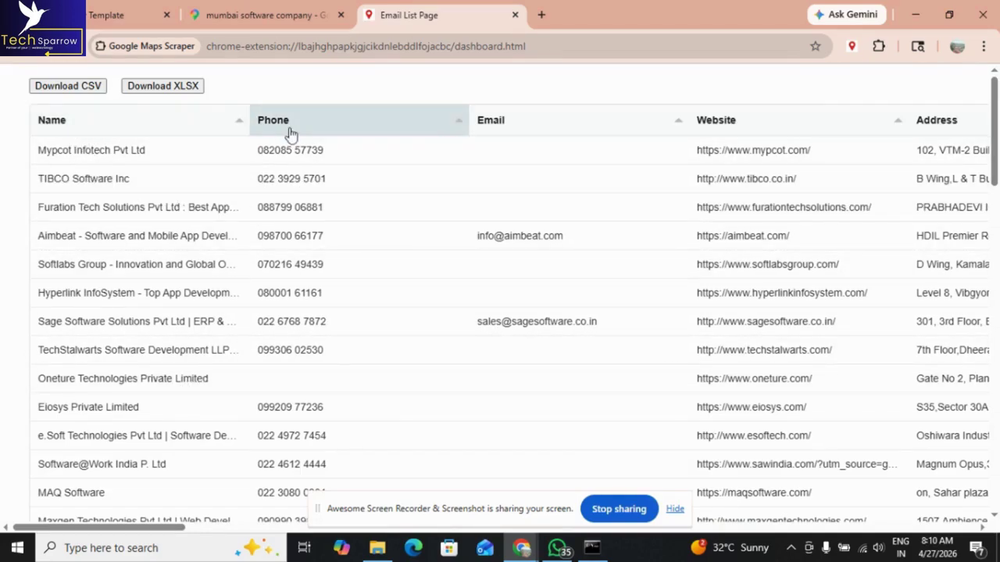
Step: Examine the columns of the exported lead table, from name and phone across to address, Instagram and Facebook
left_click_drag(161, 529, 247, 501)
left_click_drag(400, 157, 621, 236)
left_click(286, 293)
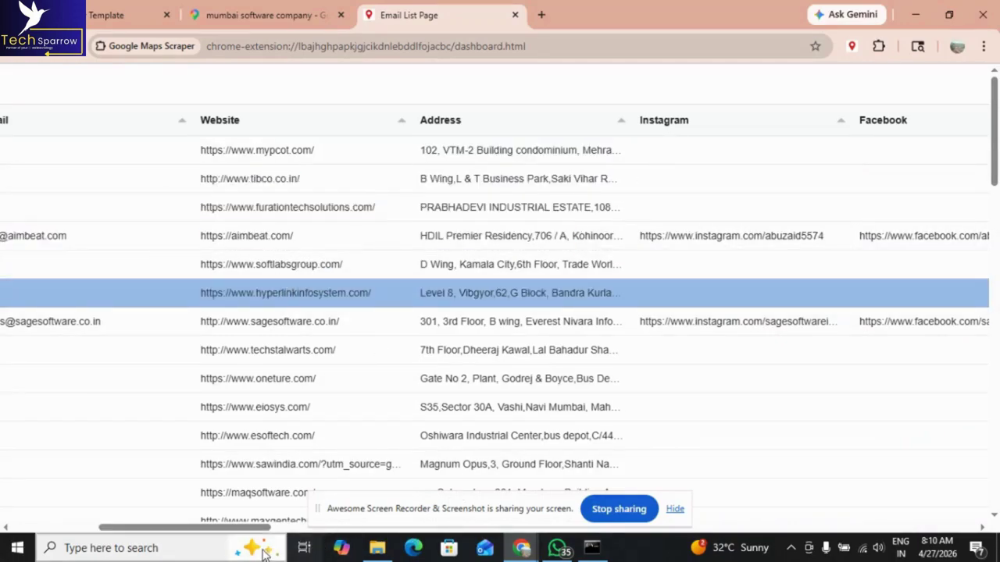
left_click_drag(215, 529, 125, 519)
Step: Read through the rows of the exported lead table to its end, checking phones, emails, websites and addresses
scroll(747, 346, "down", 5)
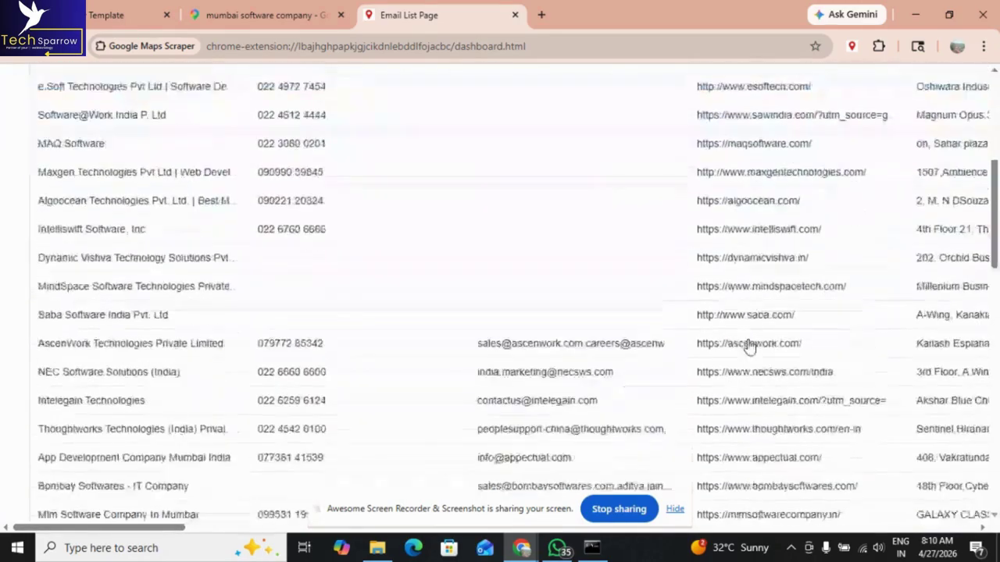
scroll(750, 346, "up", 4)
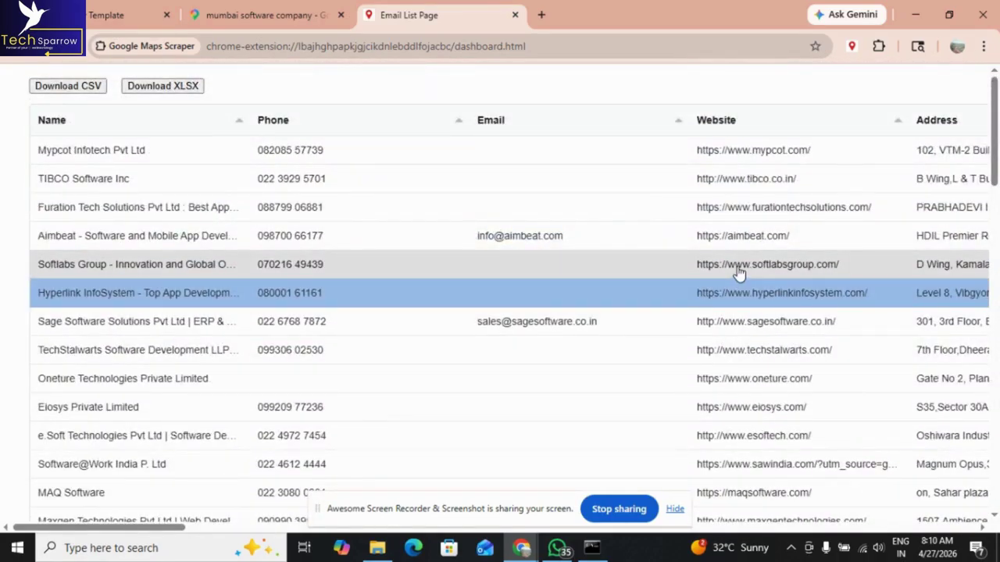
scroll(739, 274, "down", 12)
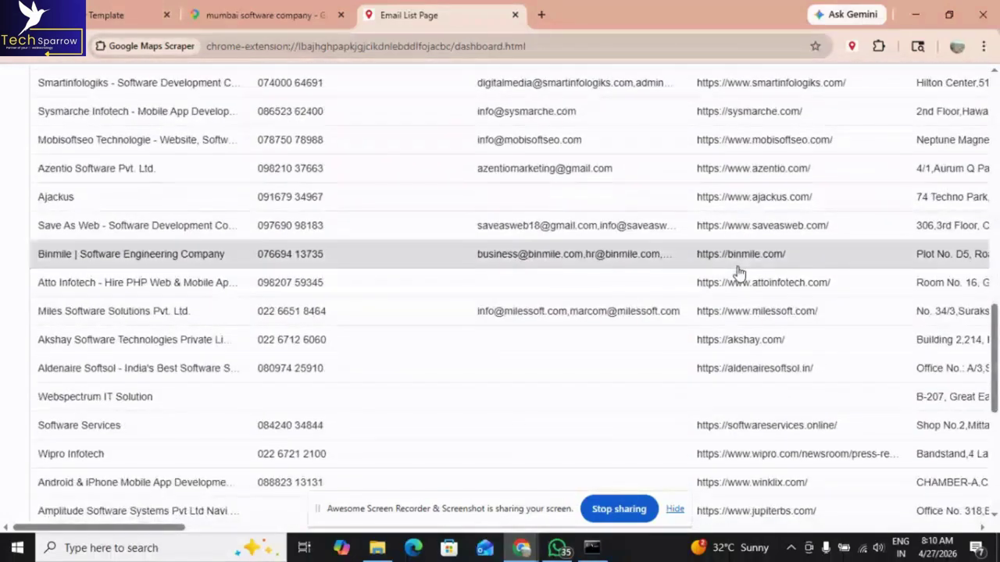
scroll(739, 273, "down", 1)
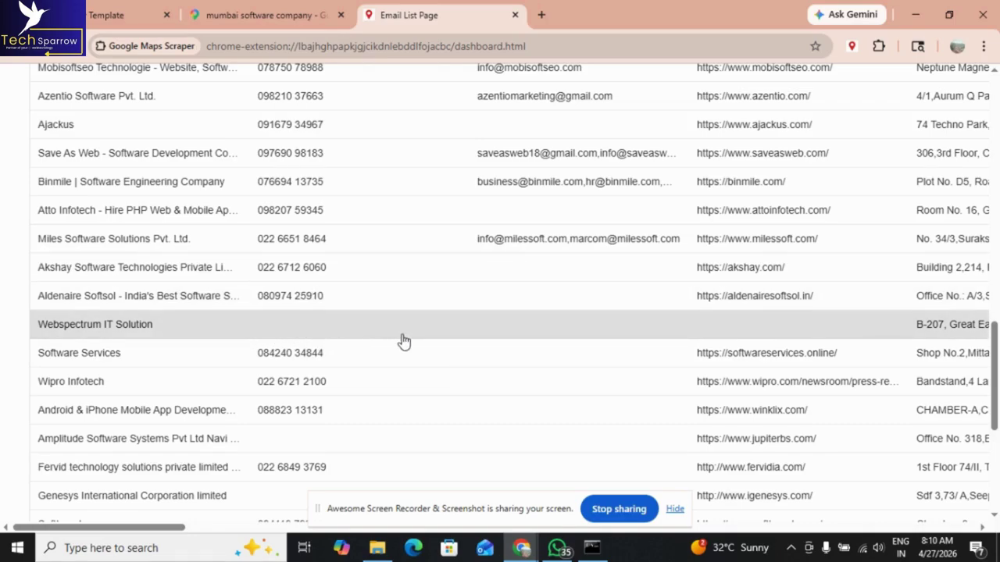
left_click_drag(178, 531, 225, 531)
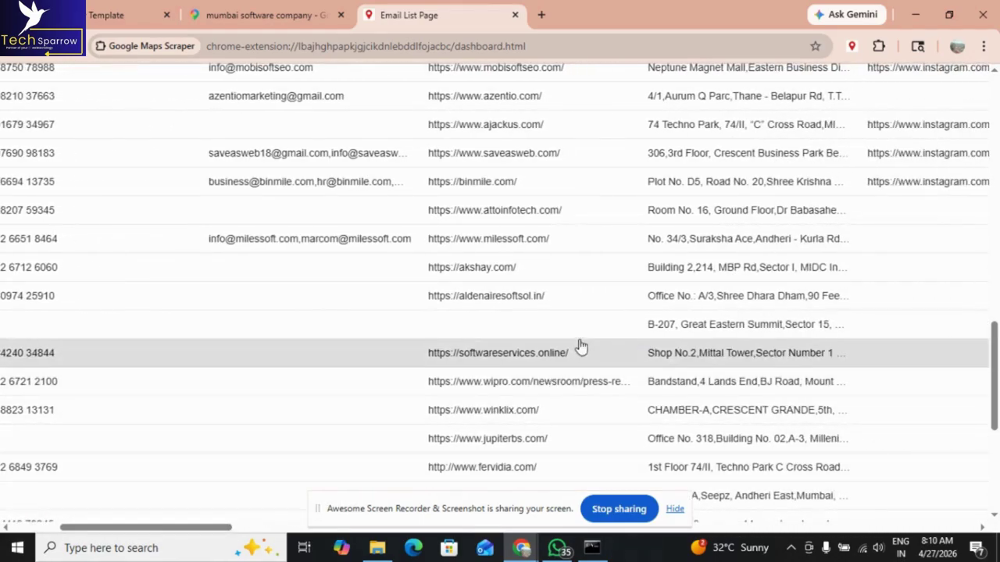
left_click_drag(648, 326, 738, 332)
left_click_drag(173, 529, 89, 530)
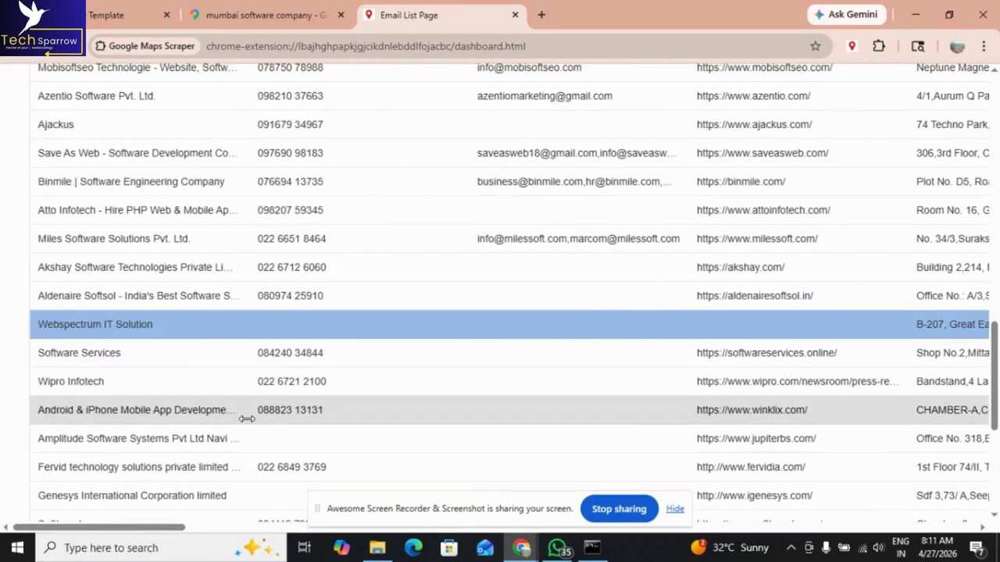
scroll(261, 424, "down", 1)
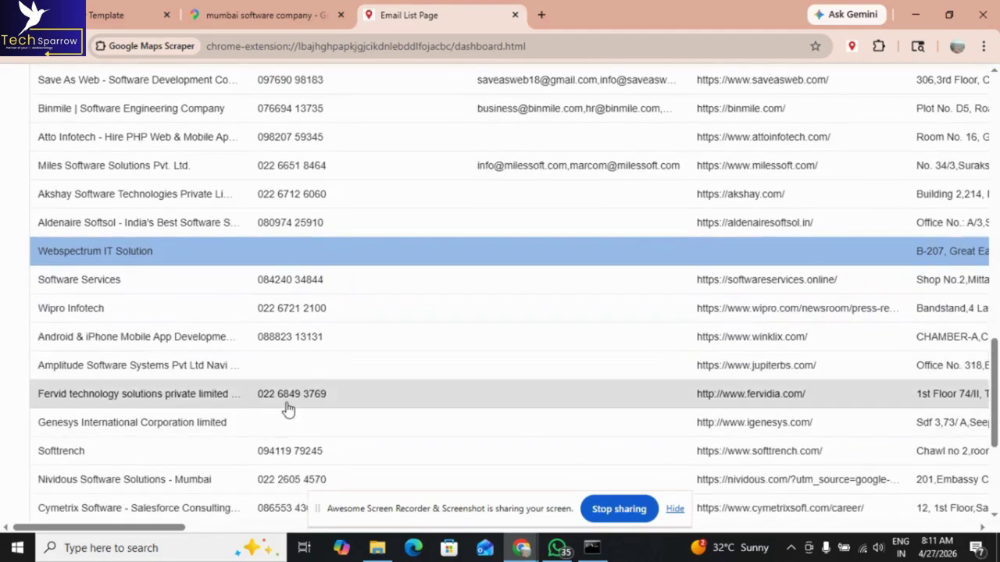
scroll(285, 409, "down", 3)
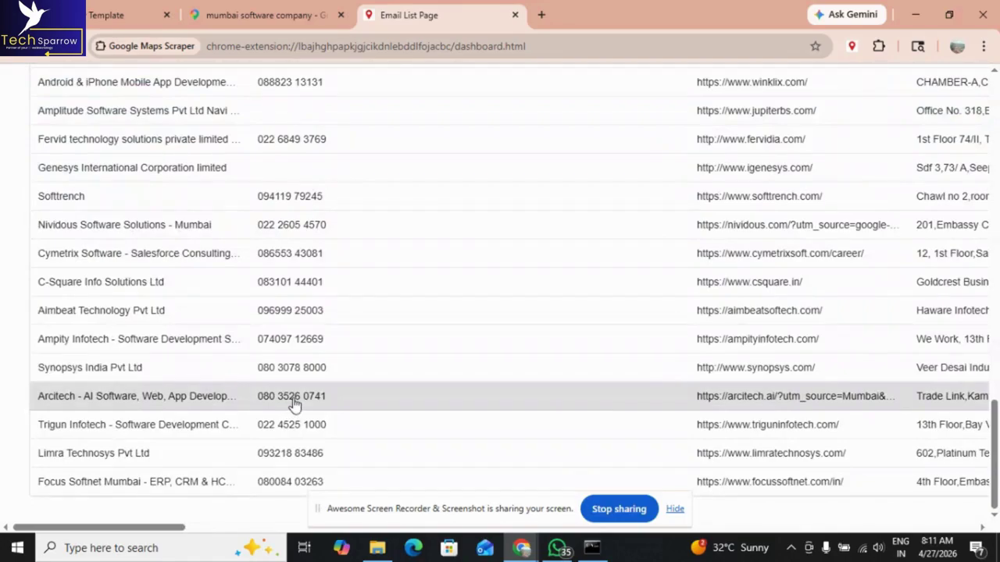
scroll(306, 397, "up", 1)
scroll(307, 398, "up", 15)
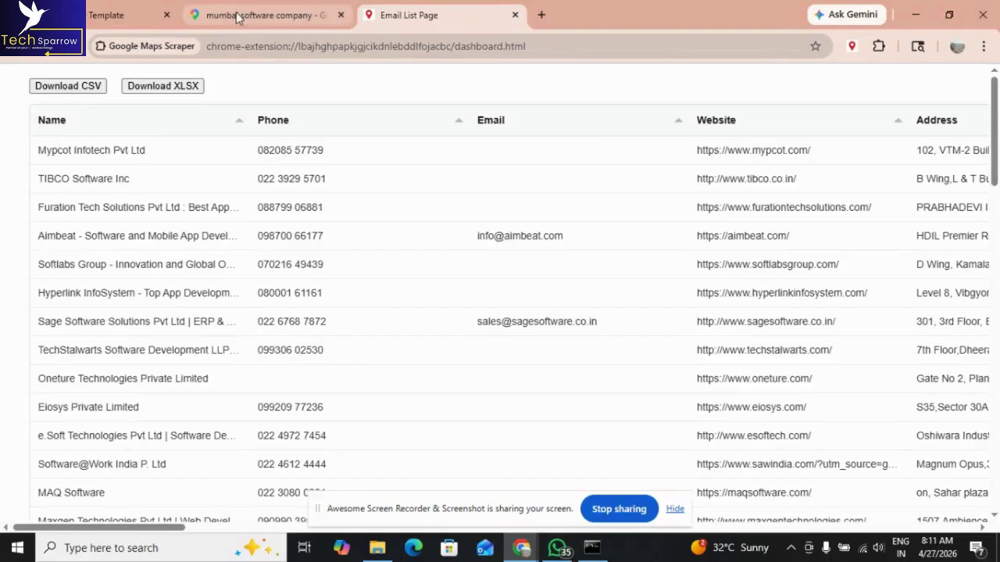
Step: Download the exported lead table as CSV and acknowledge the extension's notice
left_click(297, 17)
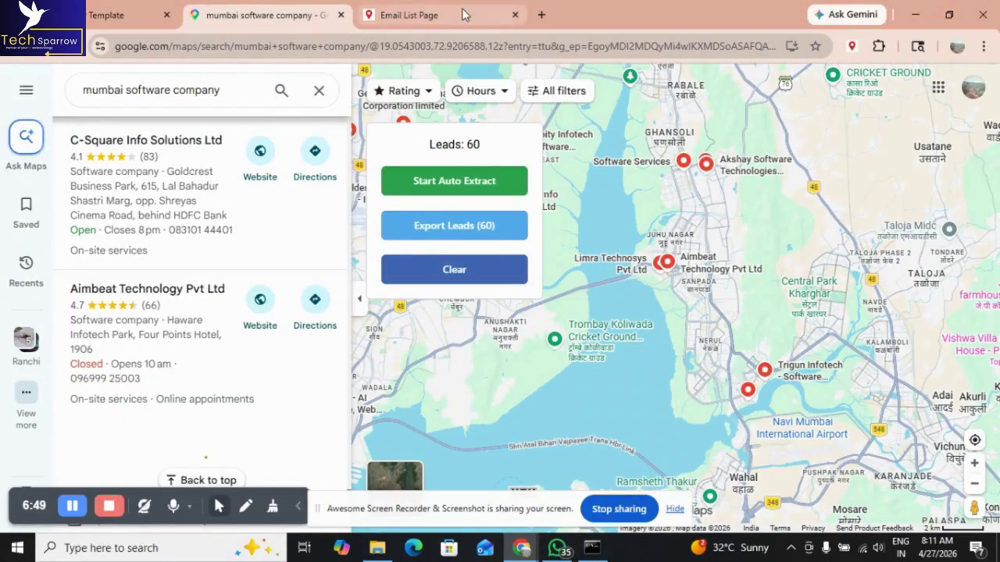
left_click(369, 20)
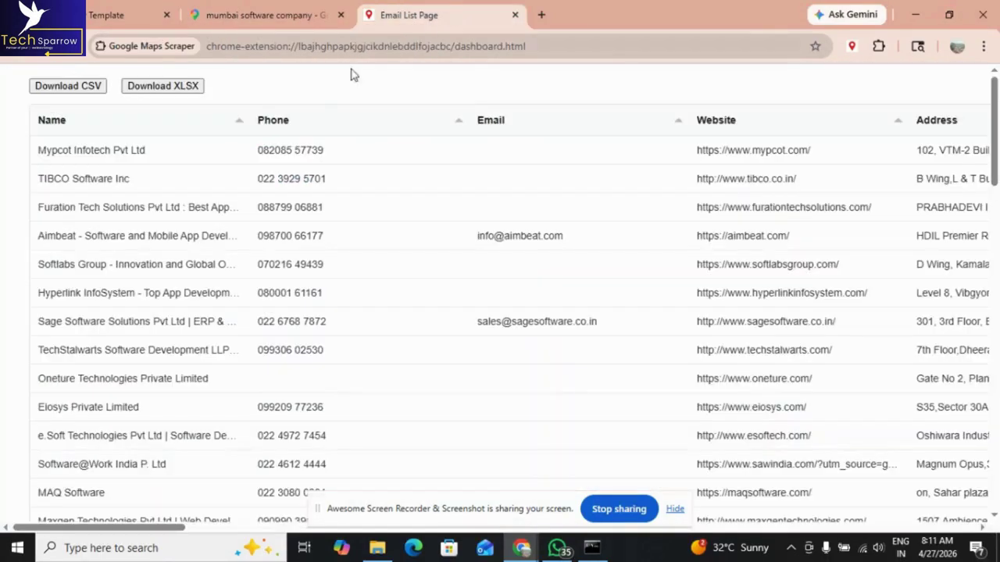
left_click(79, 89)
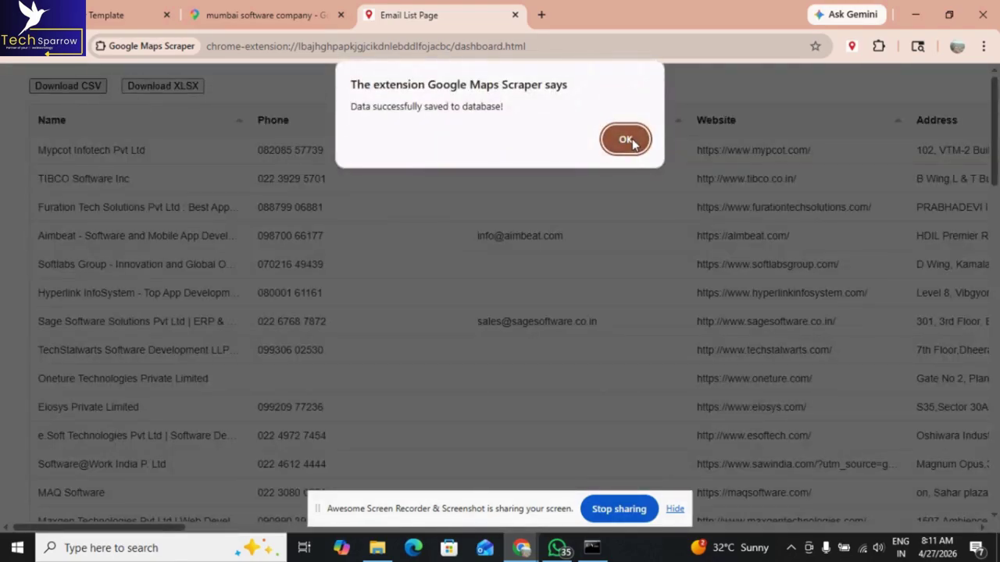
left_click(625, 139)
Step: Open the WhatsApp campaign sender in Leads Manager and choose the Sarvashray Software Solution template
left_click(106, 15)
left_click(73, 48)
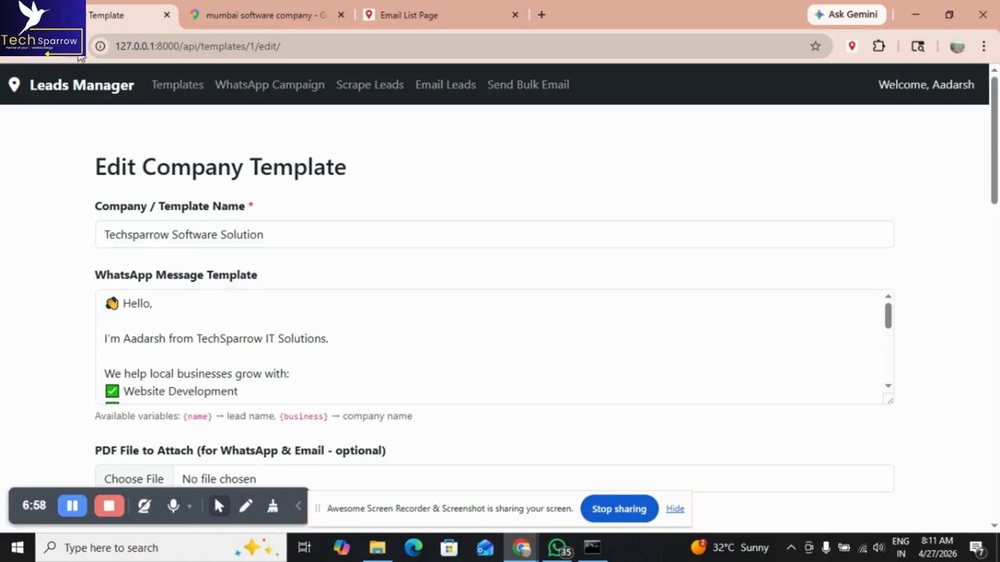
left_click(264, 88)
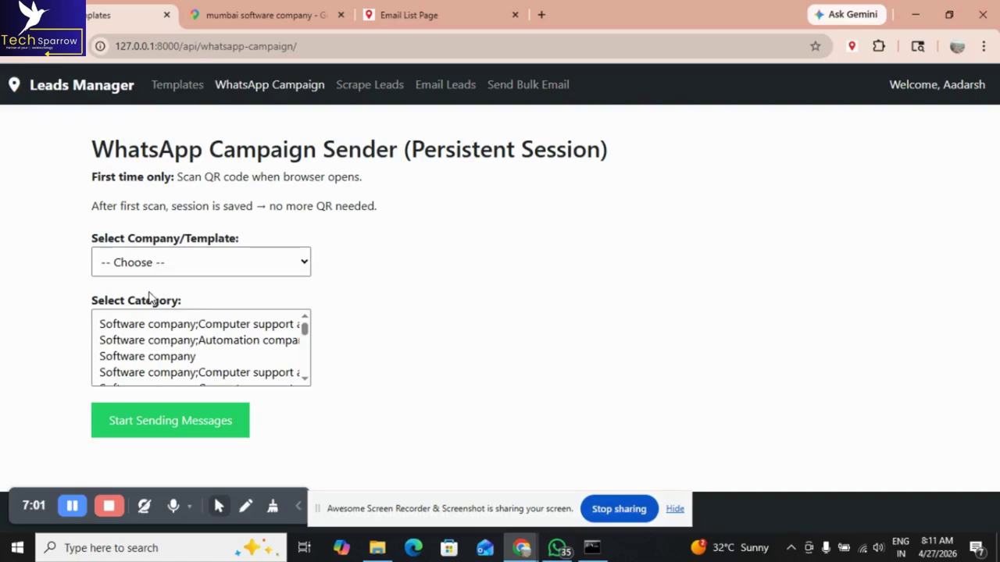
left_click(182, 258)
left_click(165, 332)
Step: Select the first four software company categories for the WhatsApp campaign
left_click(166, 325)
left_click(164, 356, "ctrl")
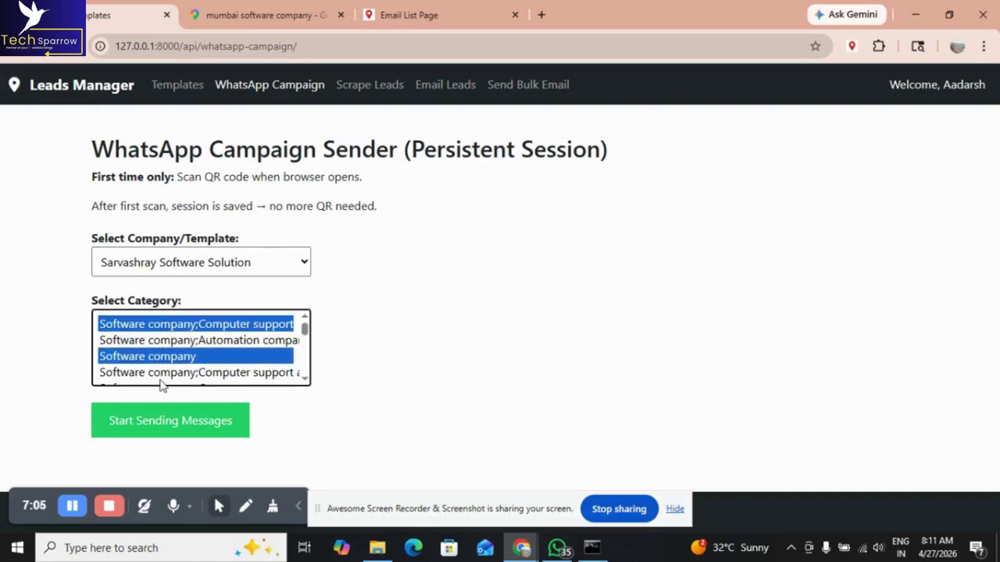
left_click(163, 375, "ctrl")
left_click(201, 339, "ctrl")
Step: Add more software company categories, including corporate office, e-commerce, automation and information services, and start sending the messages
scroll(200, 344, "down", 3)
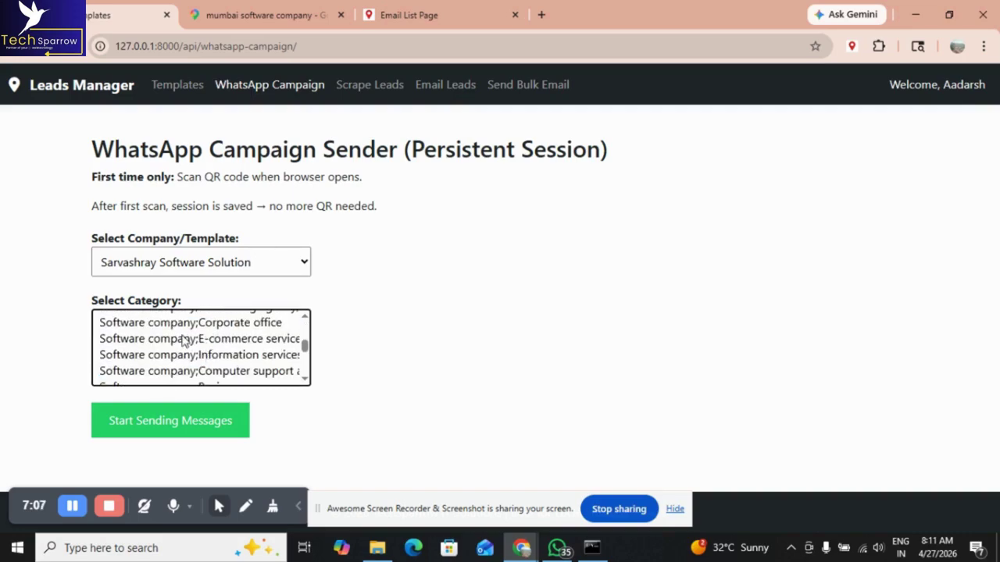
left_click(169, 340, "ctrl")
left_click(164, 325, "ctrl")
scroll(172, 353, "down", 2)
left_click(172, 363, "ctrl")
left_click(168, 348, "ctrl")
left_click(166, 333, "ctrl")
left_click(167, 333, "ctrl")
left_click(166, 333, "ctrl")
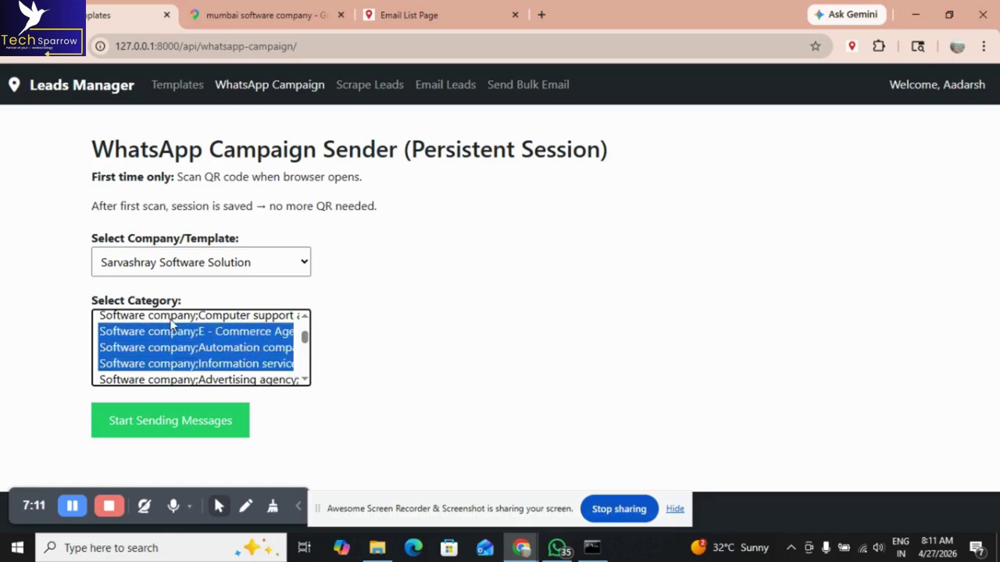
scroll(167, 346, "up", 1)
left_click(160, 418)
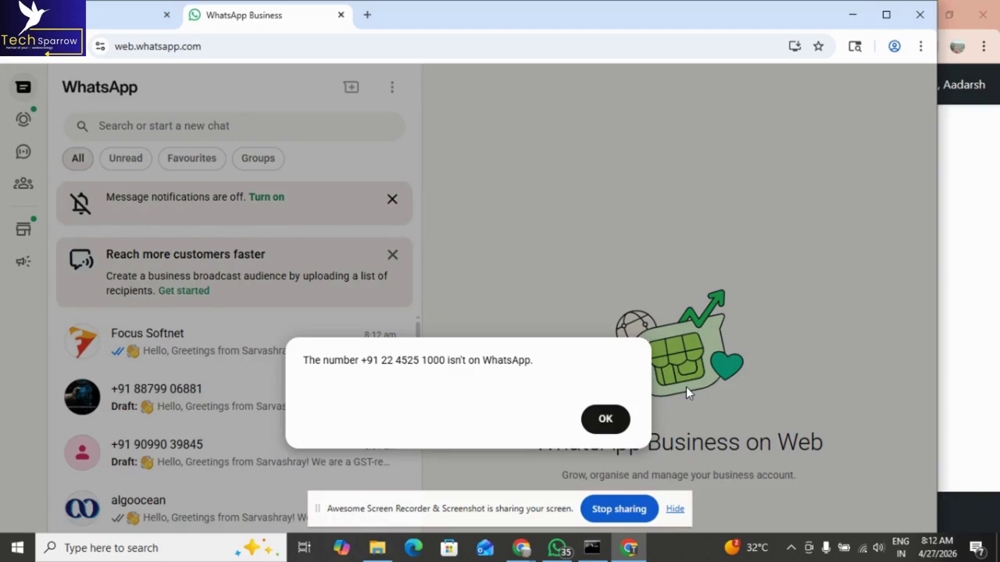
Step: Dismiss the alerts about numbers not on WhatsApp and check the campaign chats, including the one with Focus Softnet
left_click(596, 420)
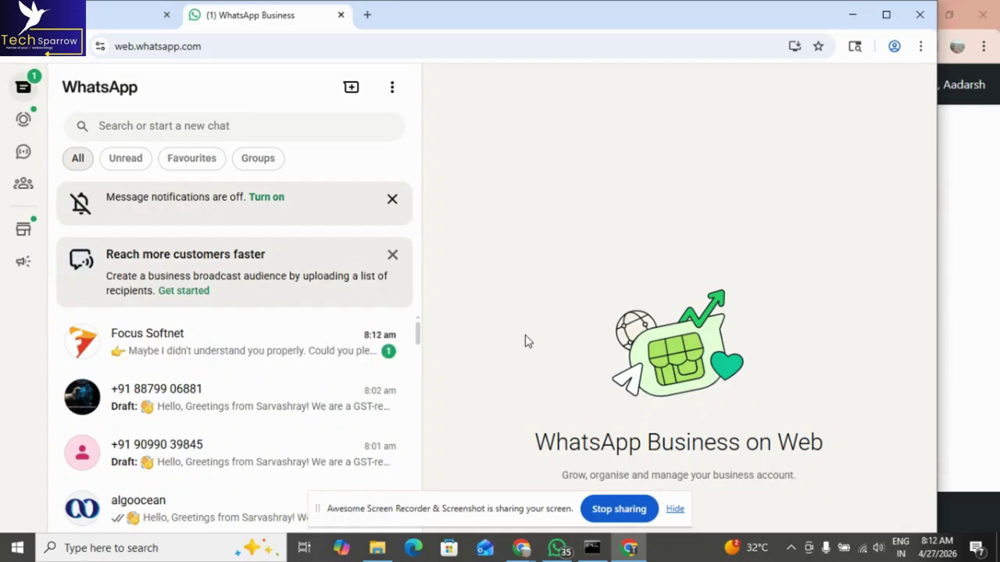
left_click(324, 357)
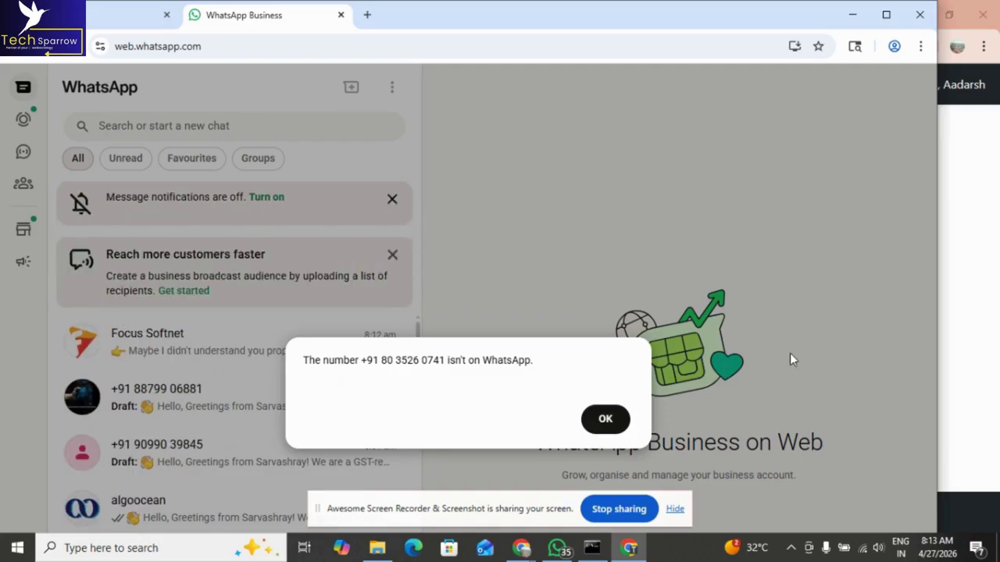
left_click(600, 419)
left_click(363, 414)
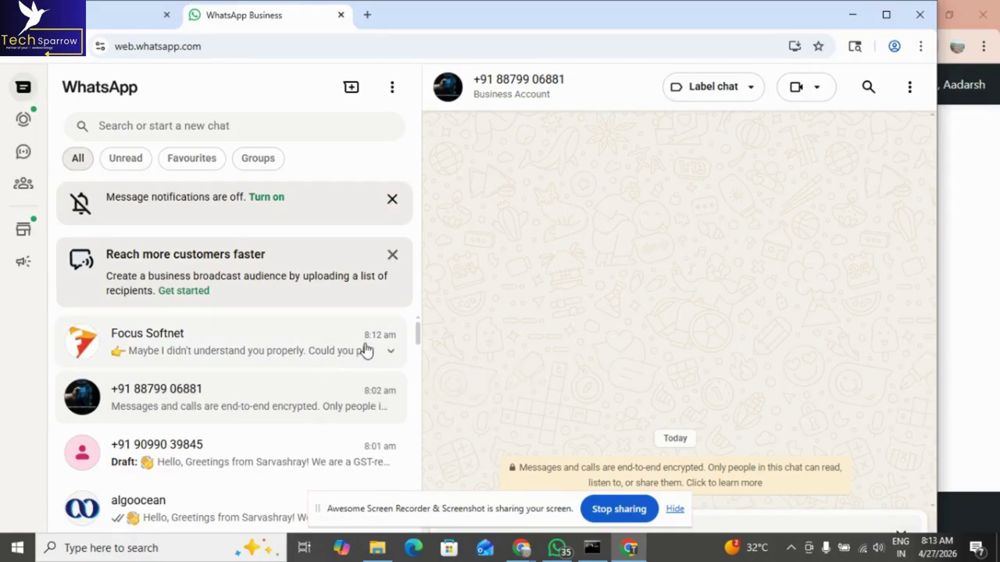
left_click(258, 349)
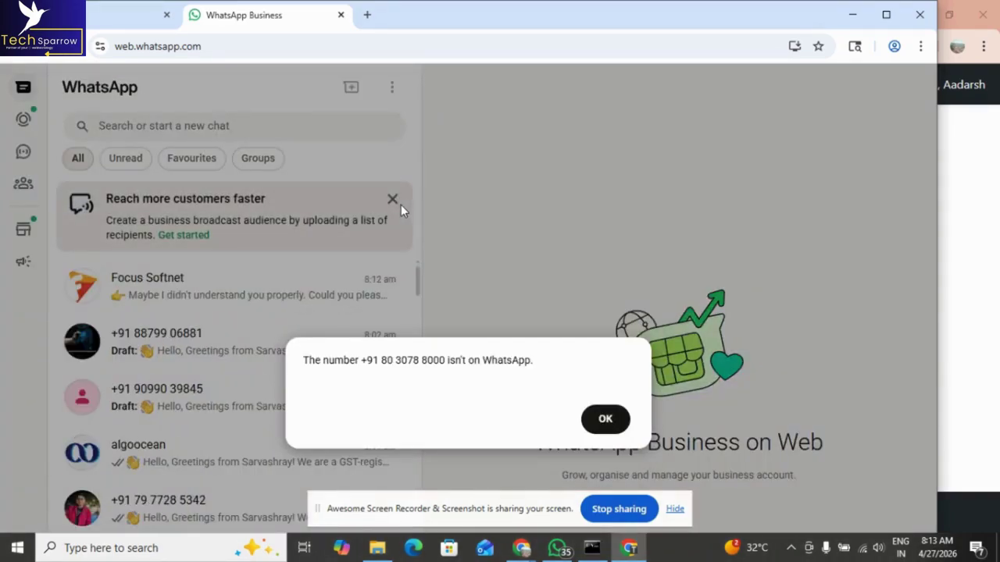
Step: Dismiss the alert and review the message sent to Focus Softnet along with the company's contact info
left_click(603, 420)
left_click(315, 357)
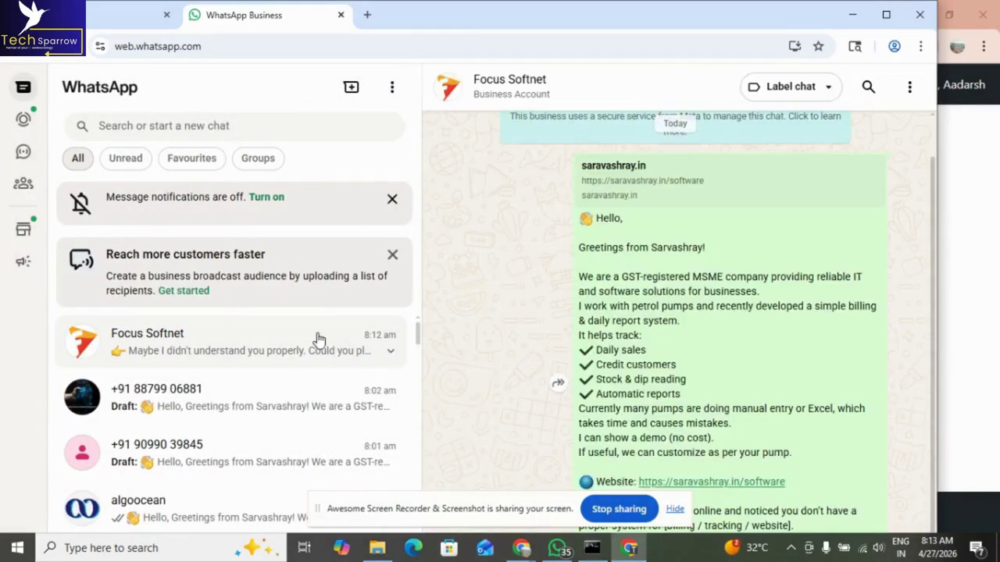
left_click(521, 93)
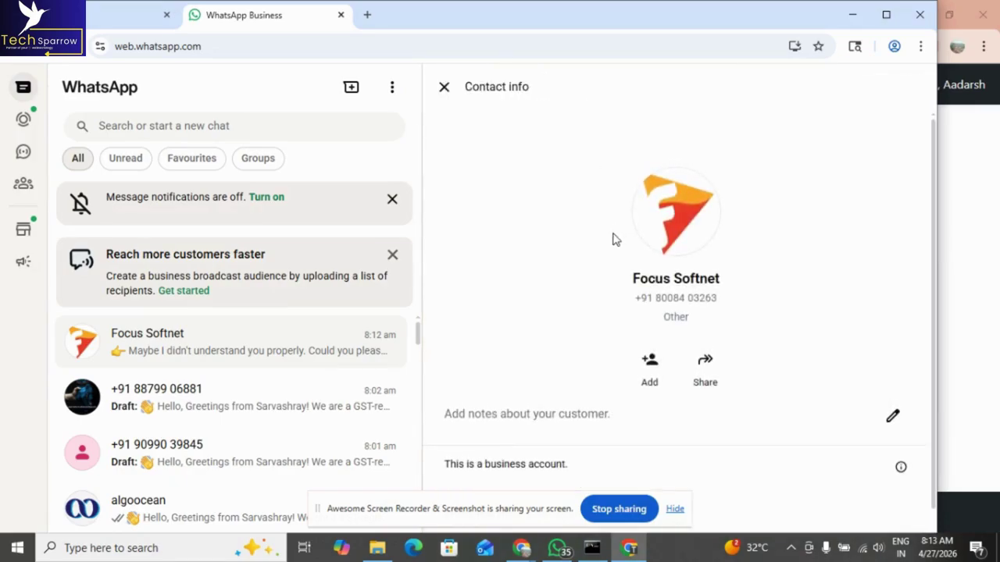
key("Escape")
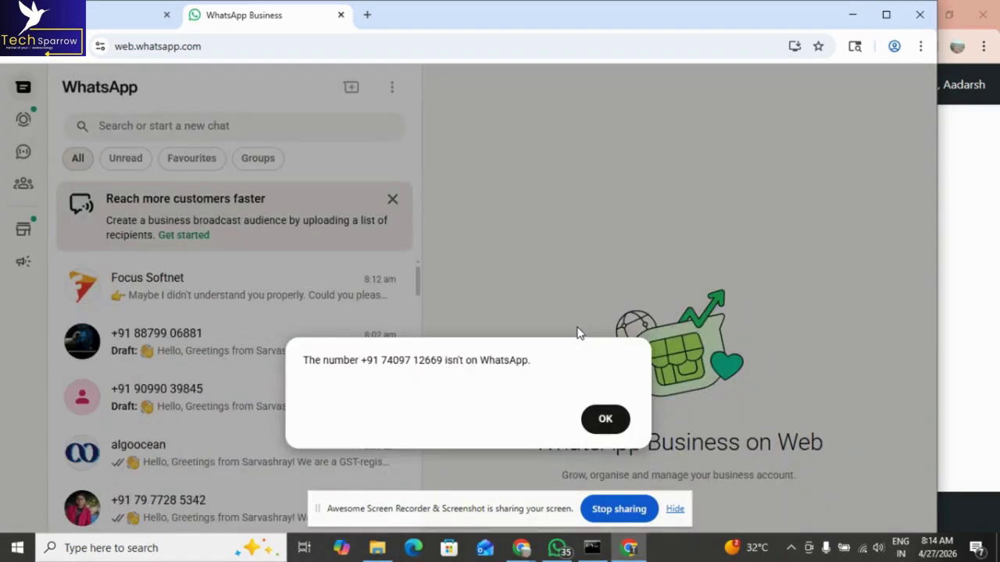
Step: Dismiss the remaining number alert and close the browser window running the WhatsApp campaign
left_click(605, 419)
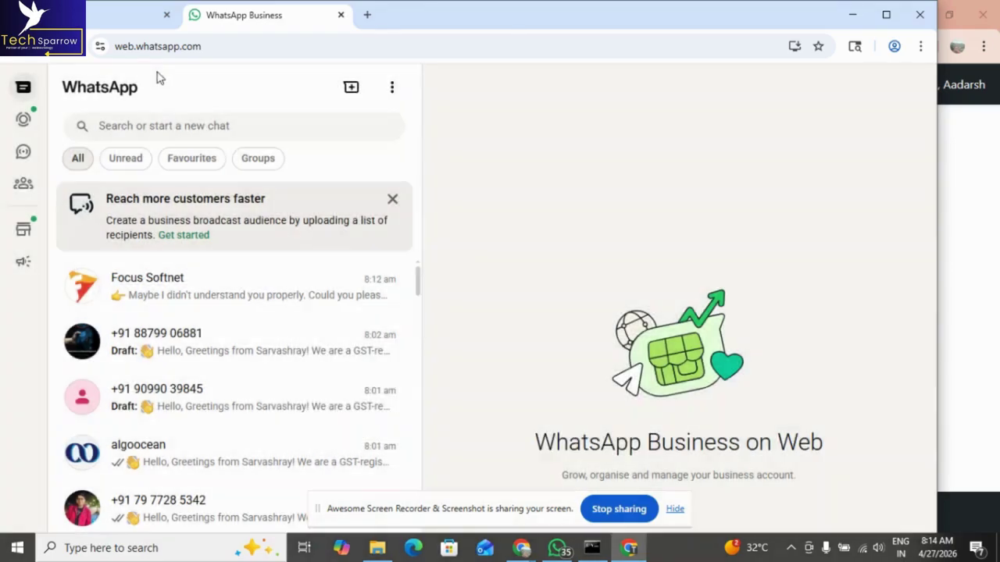
left_click(129, 14)
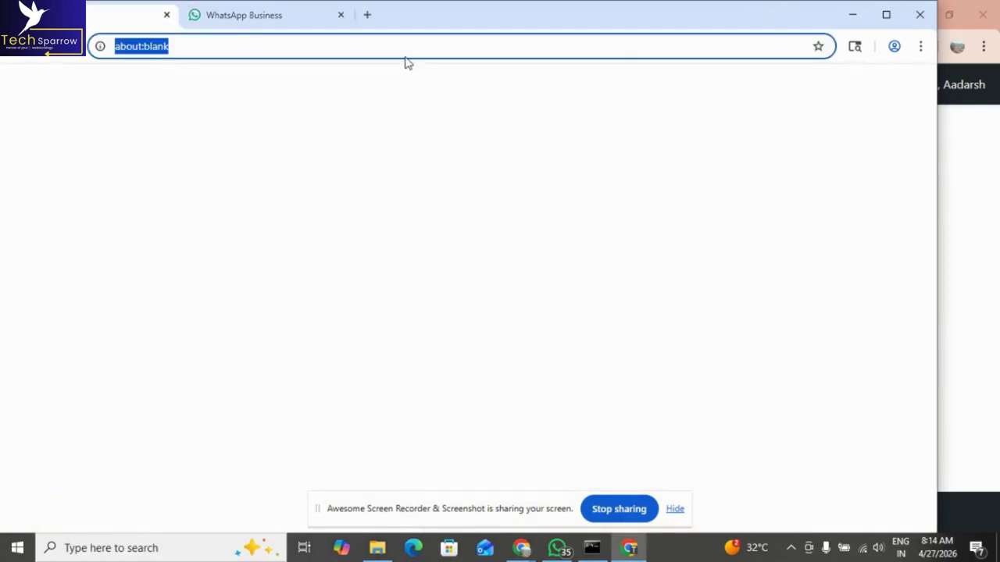
left_click(267, 25)
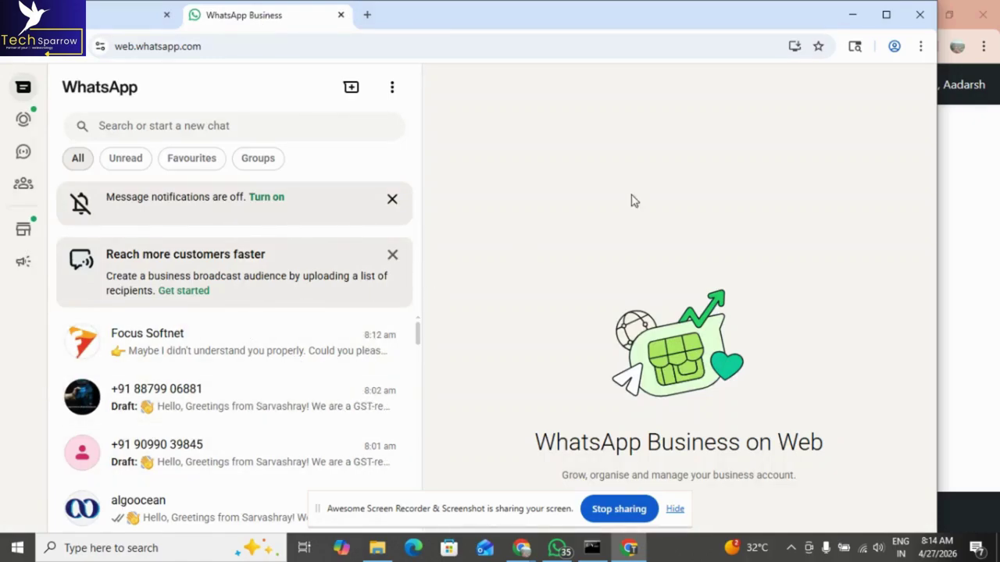
left_click(920, 15)
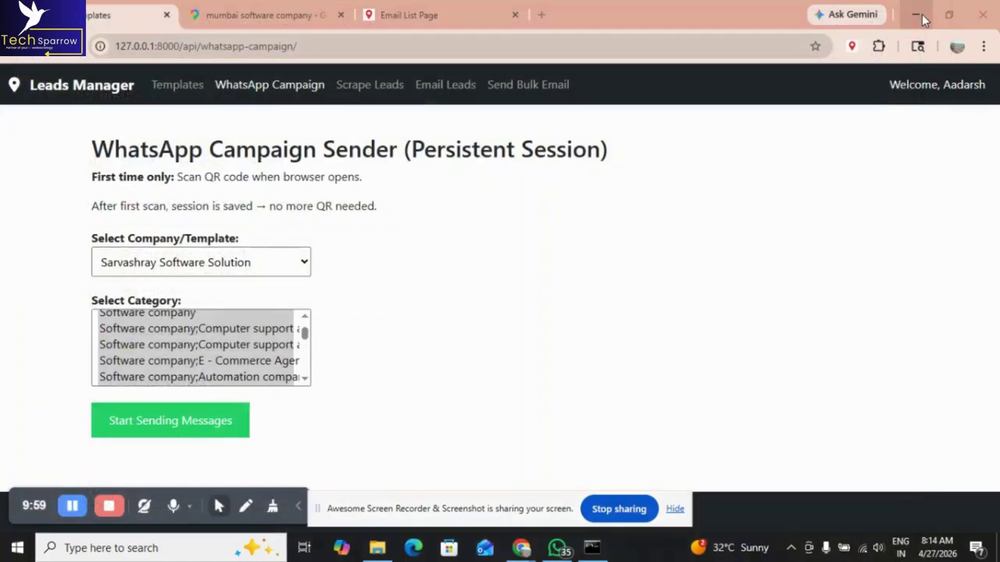
Step: Set up a bulk email campaign to all pending leads with the Sarvashray Software Solution template
left_click(503, 85)
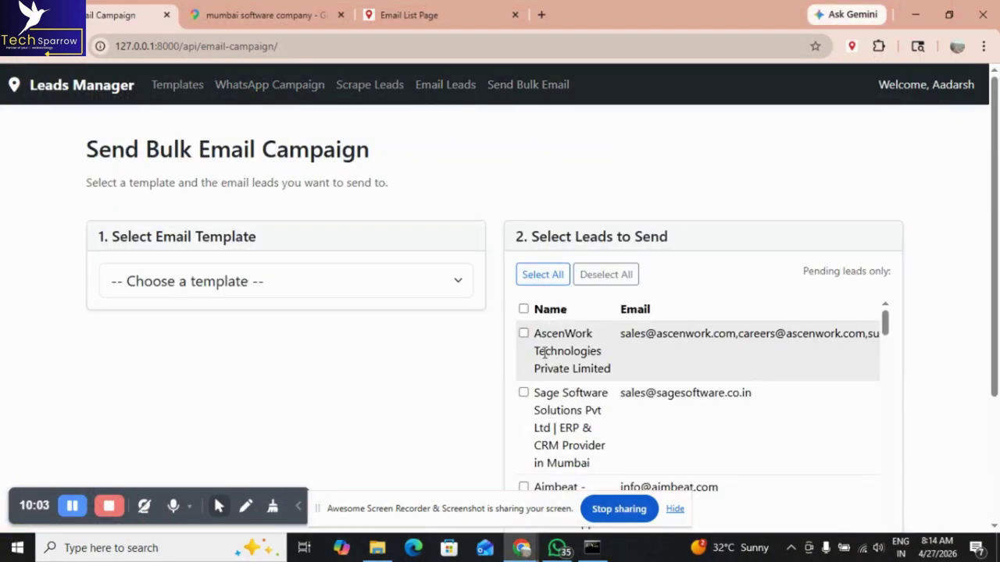
left_click(524, 311)
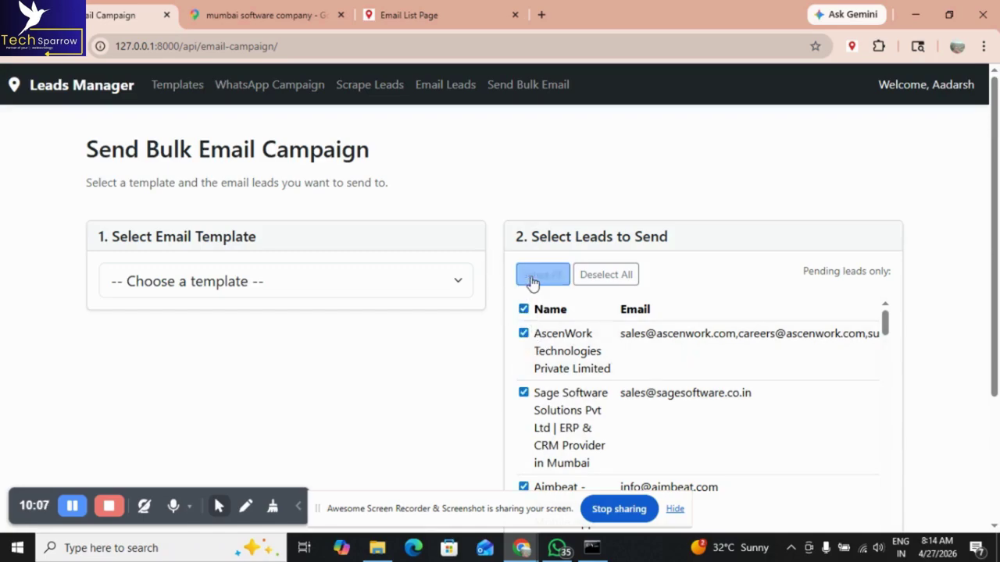
left_click(239, 288)
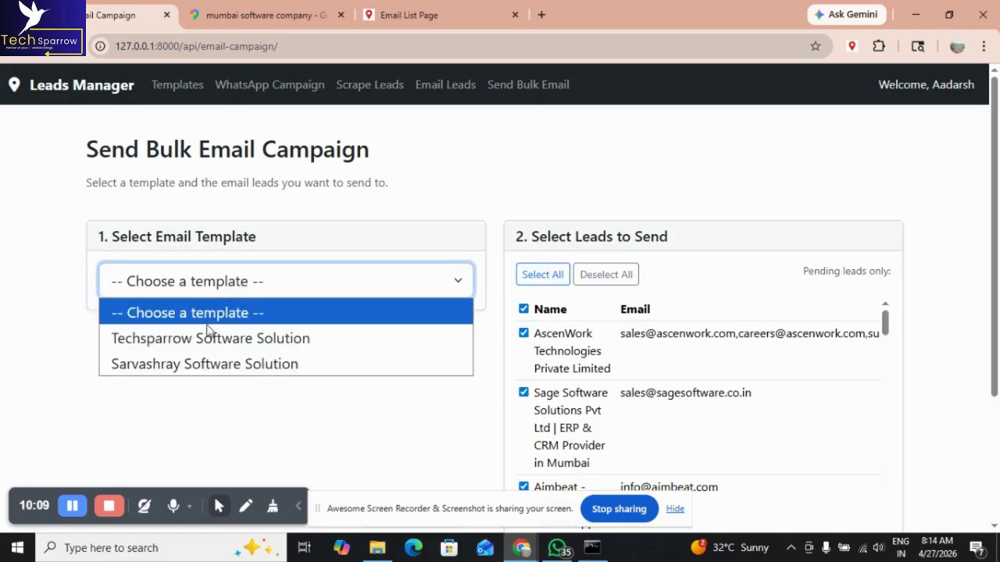
left_click(195, 367)
Step: Check the selected leads and send the campaign emails to them
scroll(317, 375, "down", 2)
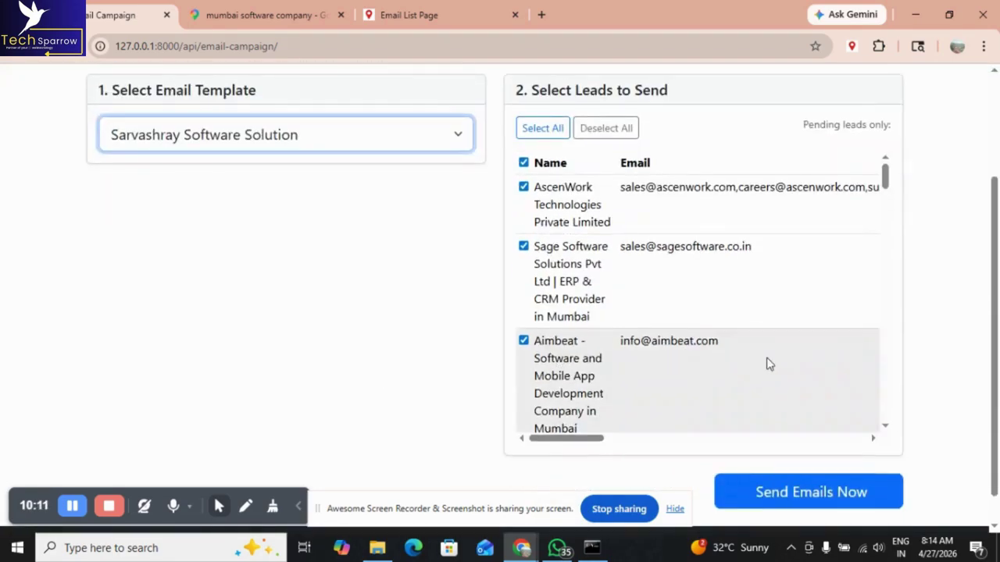
scroll(768, 363, "down", 3)
left_click(786, 486)
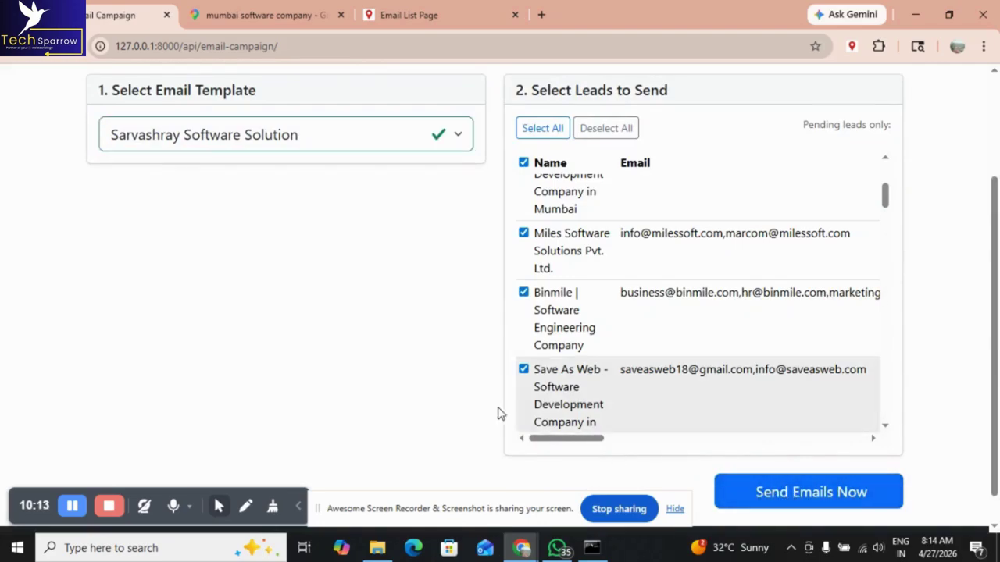
scroll(453, 397, "up", 2)
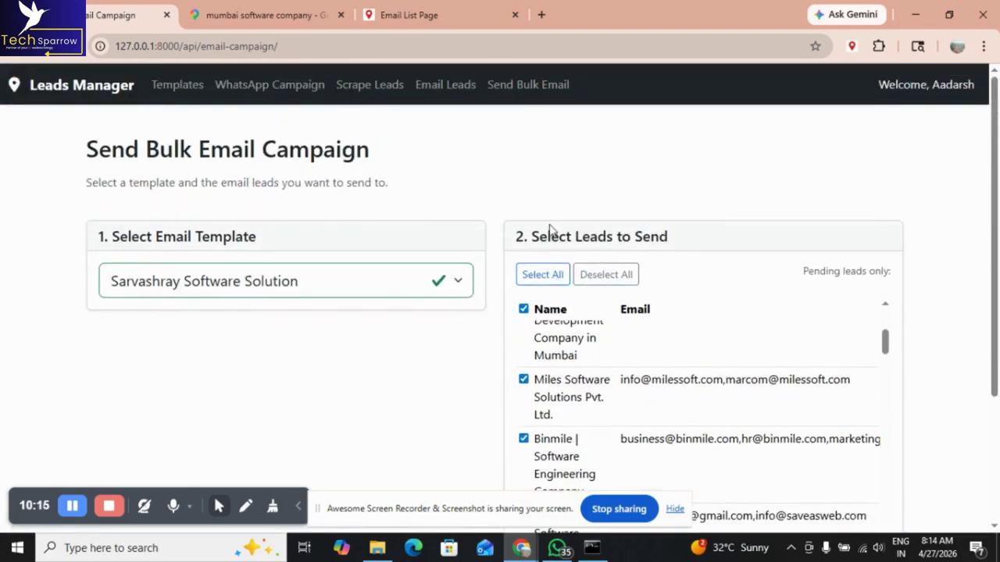